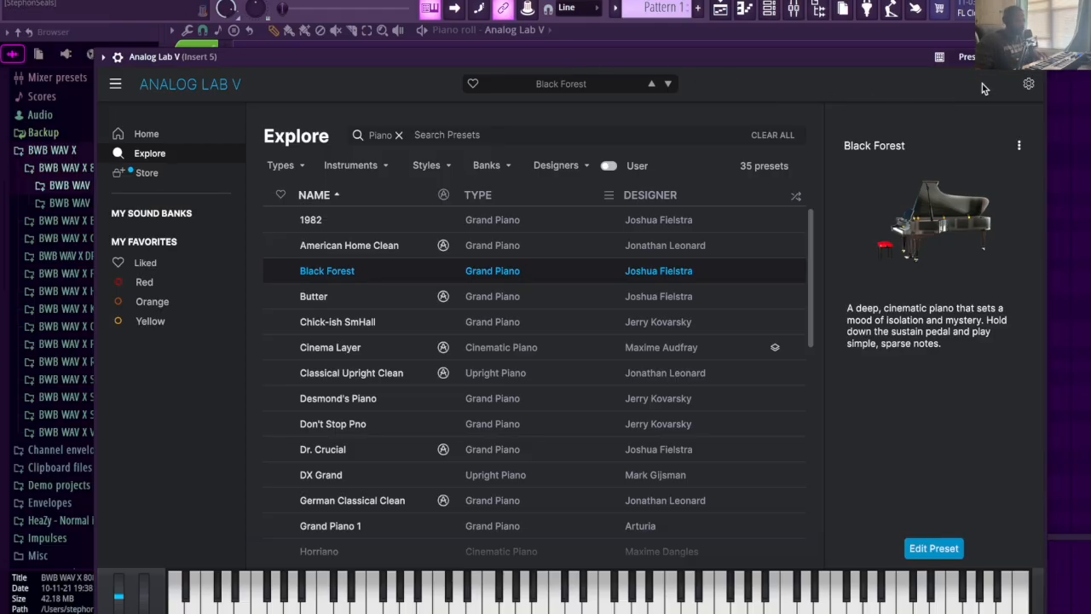
Close the Analog Lab V window and record a three-chord progression into Pattern 1, choosing to record everything
click(1034, 57)
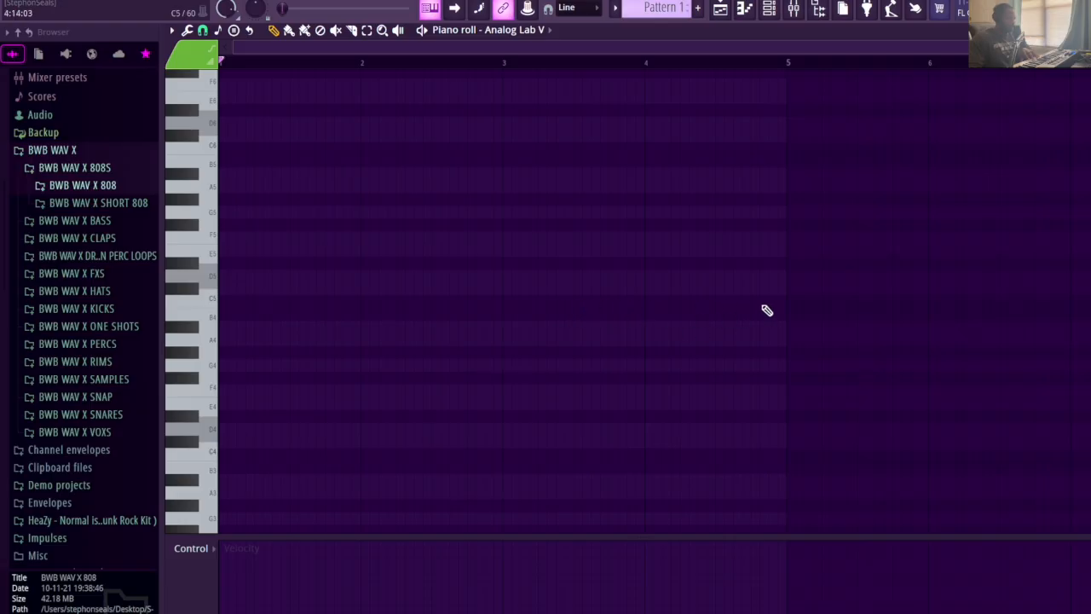
scroll(738, 72, up, 2)
scroll(738, 71, down, 1)
click(183, 8)
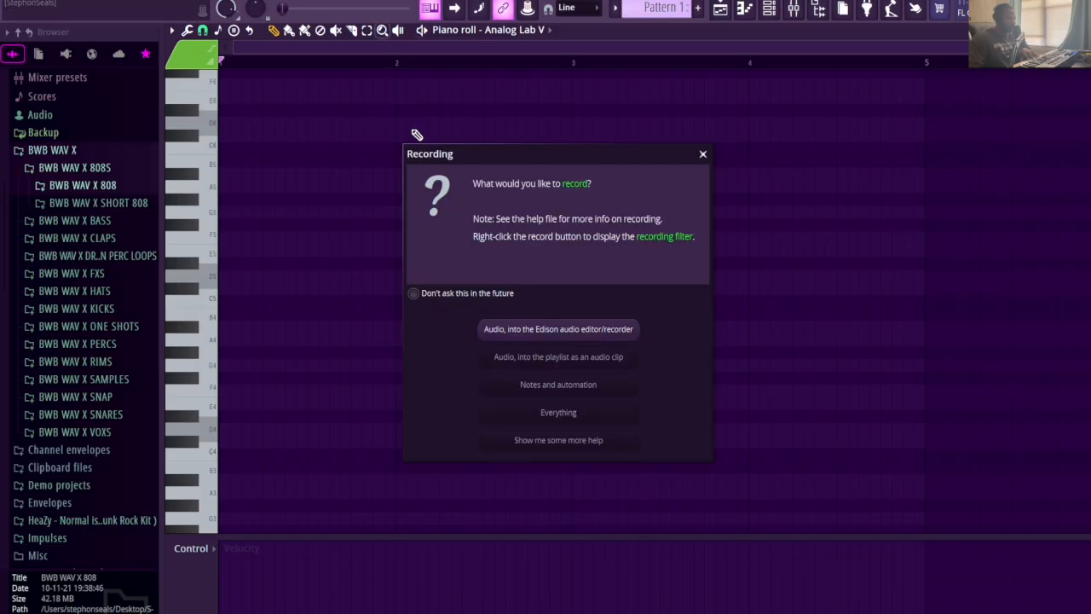
click(545, 413)
click(202, 10)
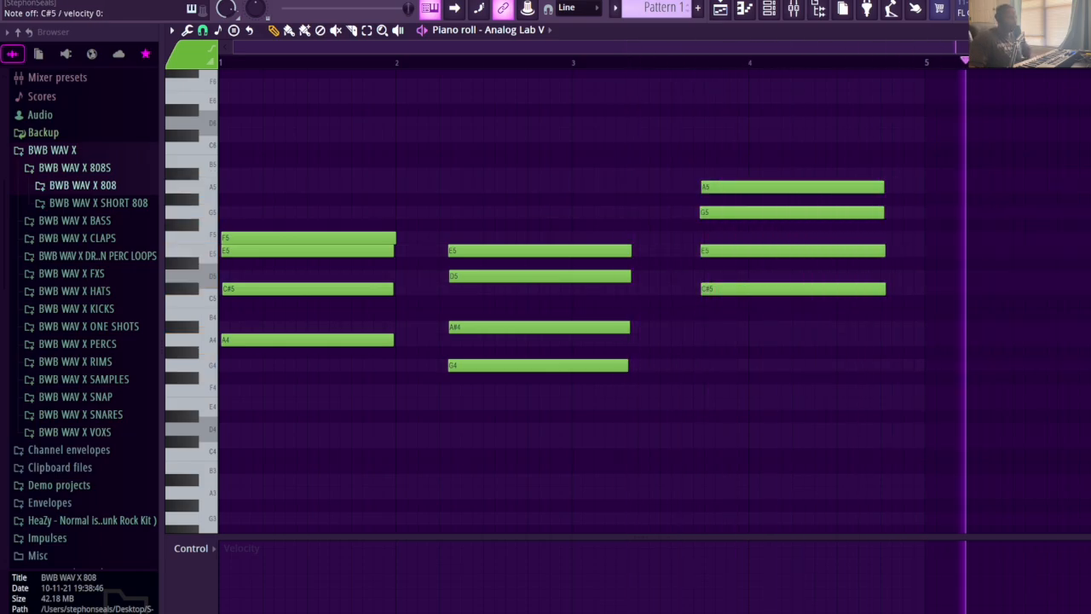
key(space)
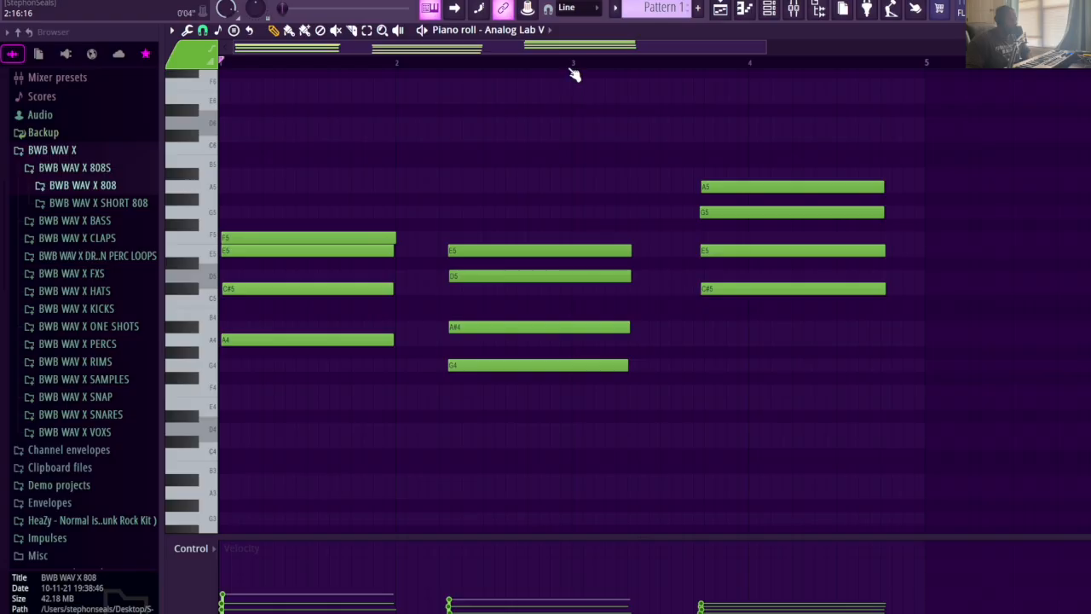
Align the C#5 and A4 notes of the first recorded chord with the start of bar 1
scroll(575, 75, down, 2)
scroll(550, 72, up, 4)
scroll(550, 72, down, 3)
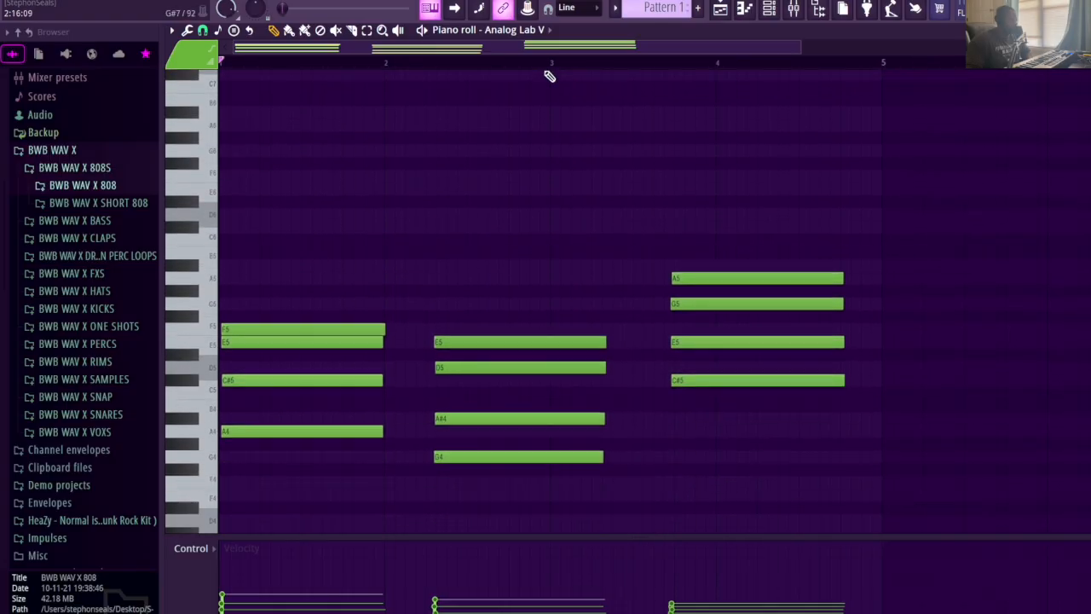
scroll(550, 67, up, 2)
drag(546, 50, 428, 68)
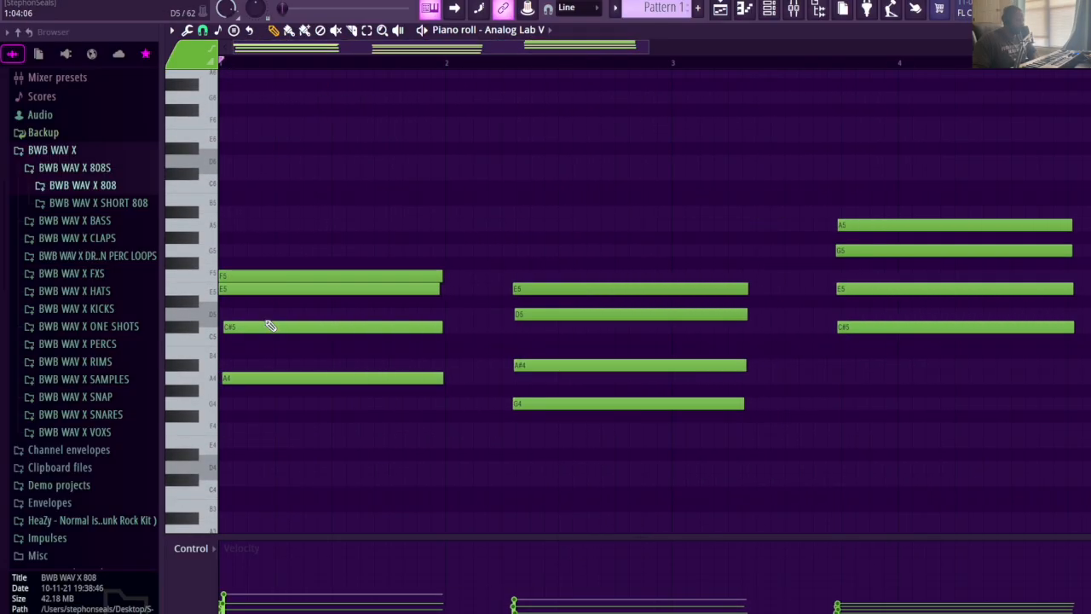
drag(256, 324, 234, 332)
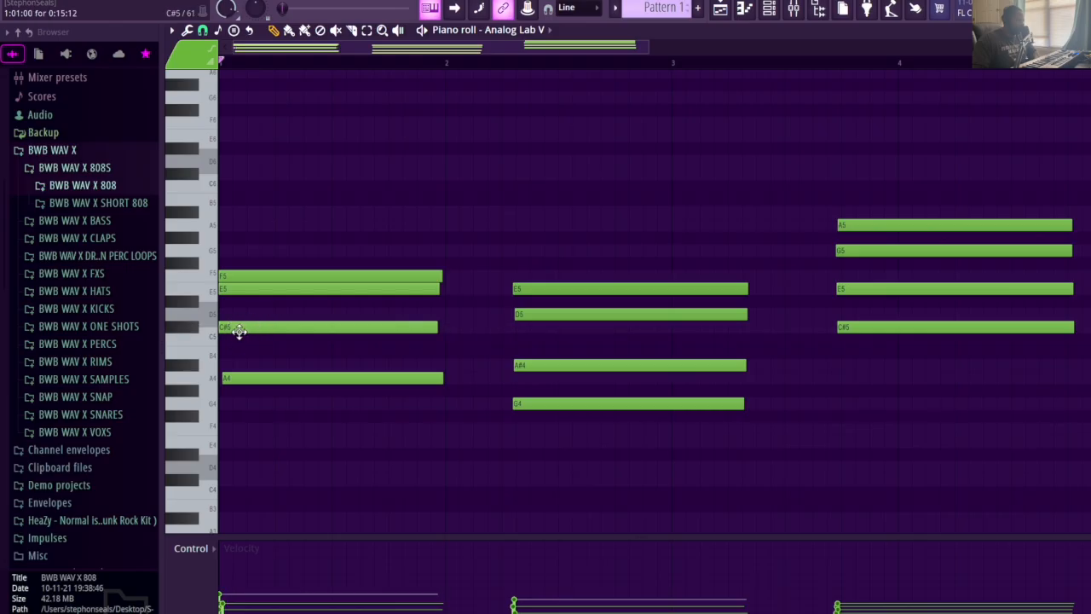
drag(261, 378, 252, 376)
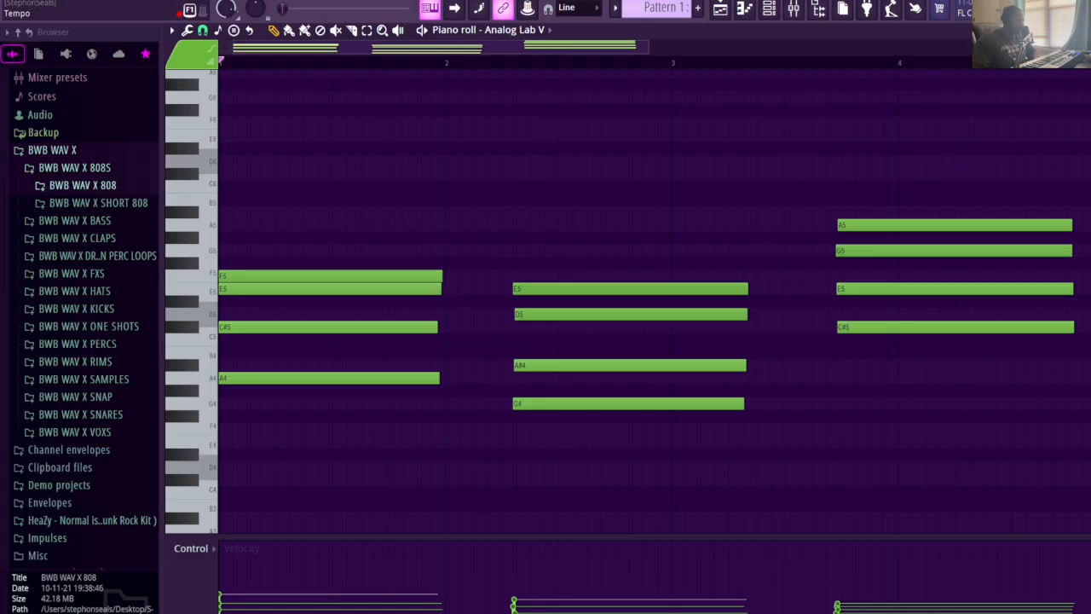
Adjust the project tempo setting and move the second chord's E5 note back to the start of bar 2
right_click(391, 1)
click(549, 98)
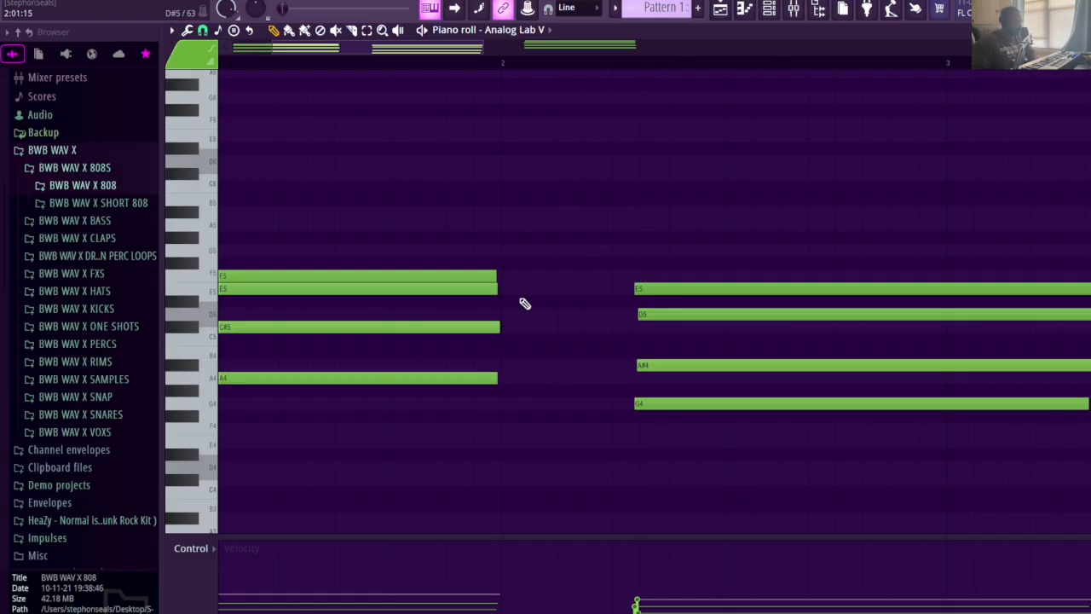
drag(645, 292, 515, 282)
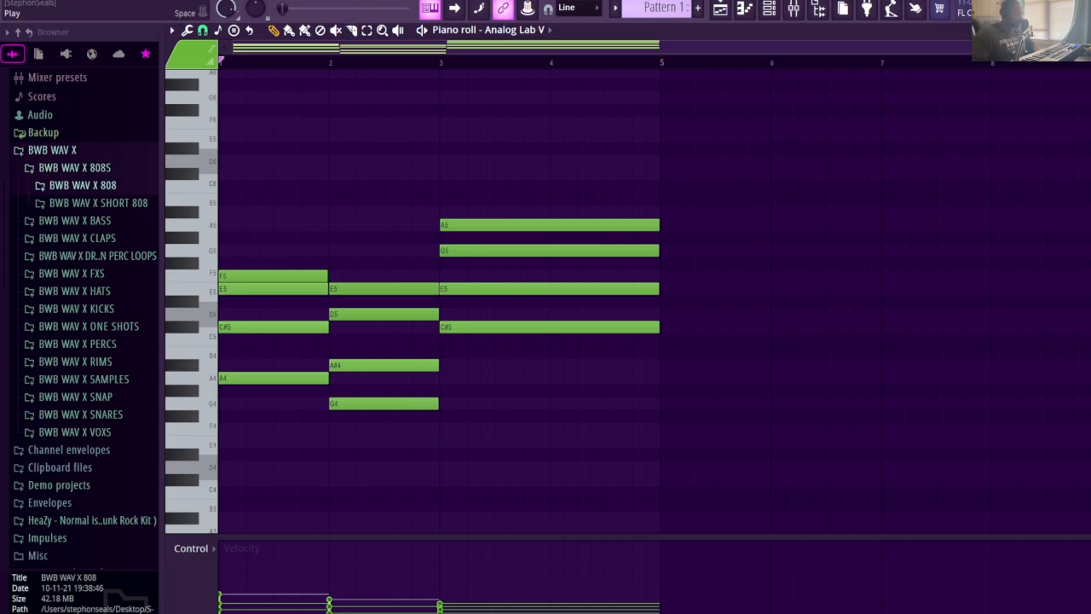
Play back the aligned chord progression in the piano roll
key(space)
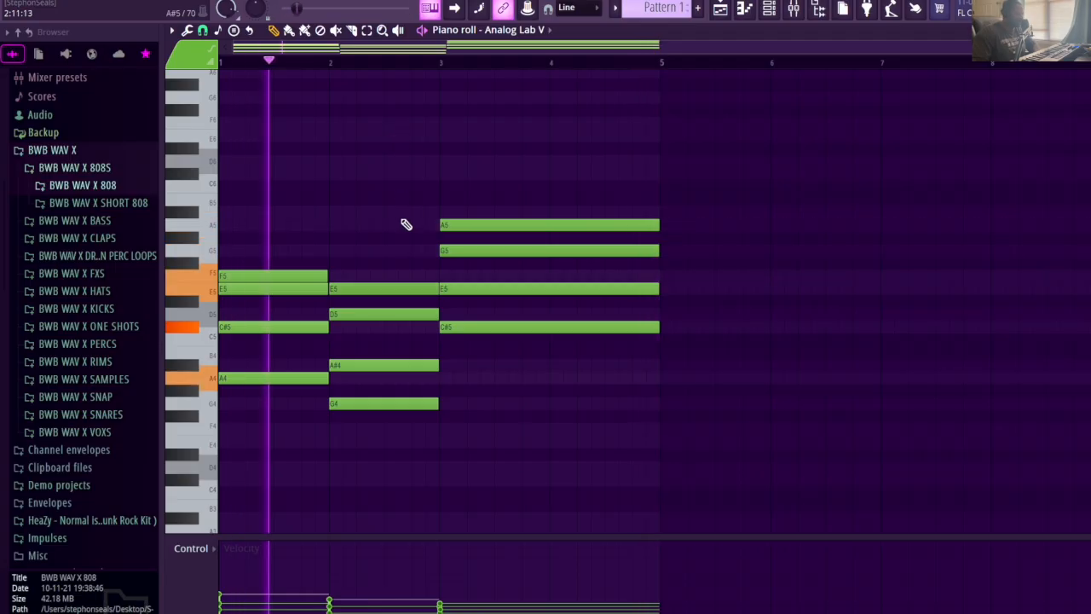
scroll(389, 209, down, 3)
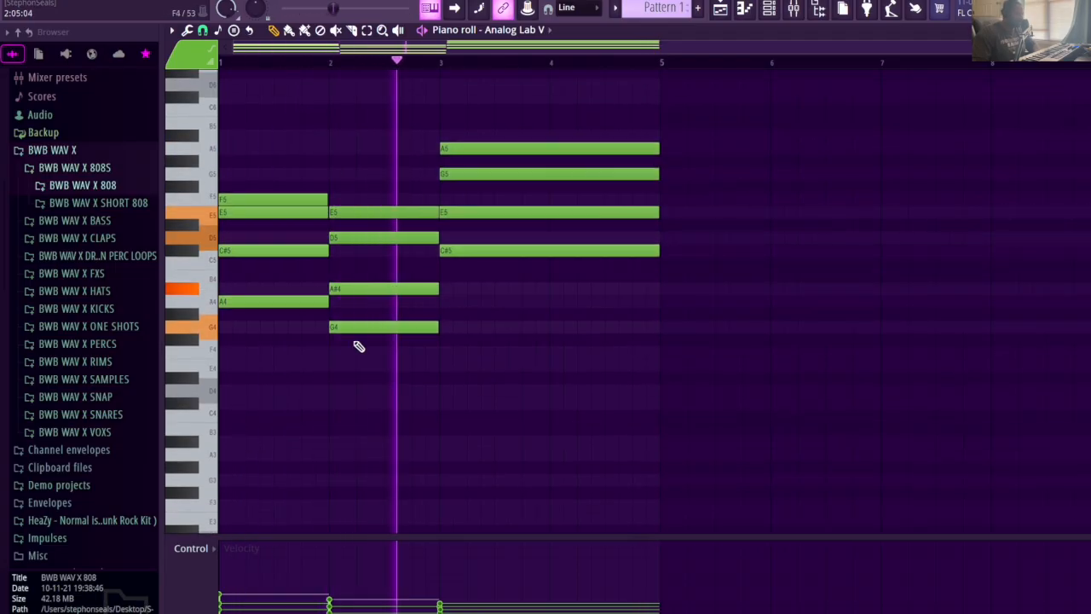
click(202, 31)
click(215, 68)
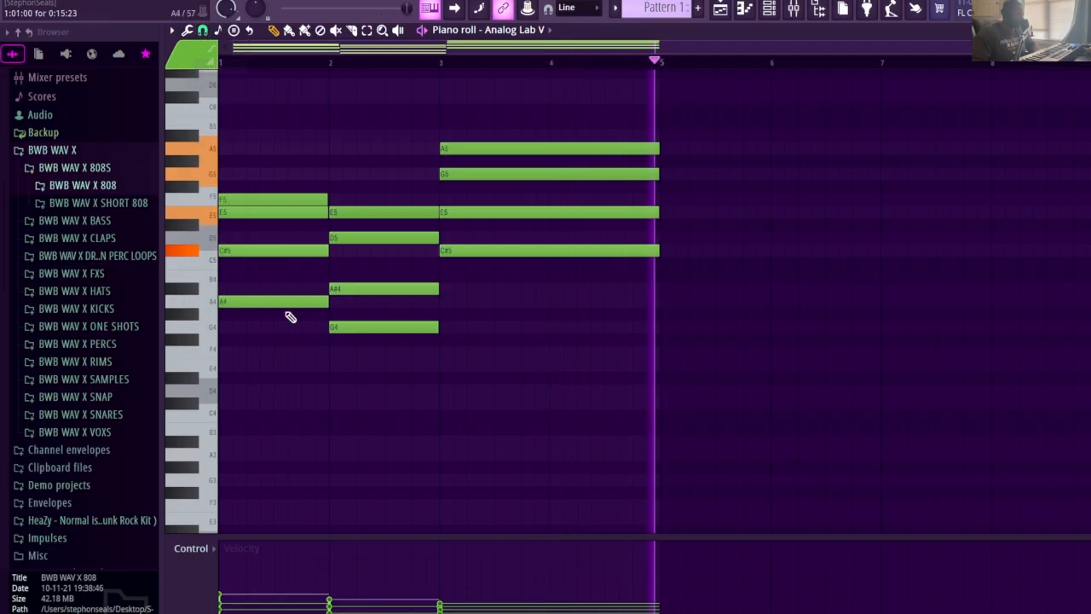
scroll(255, 369, down, 2)
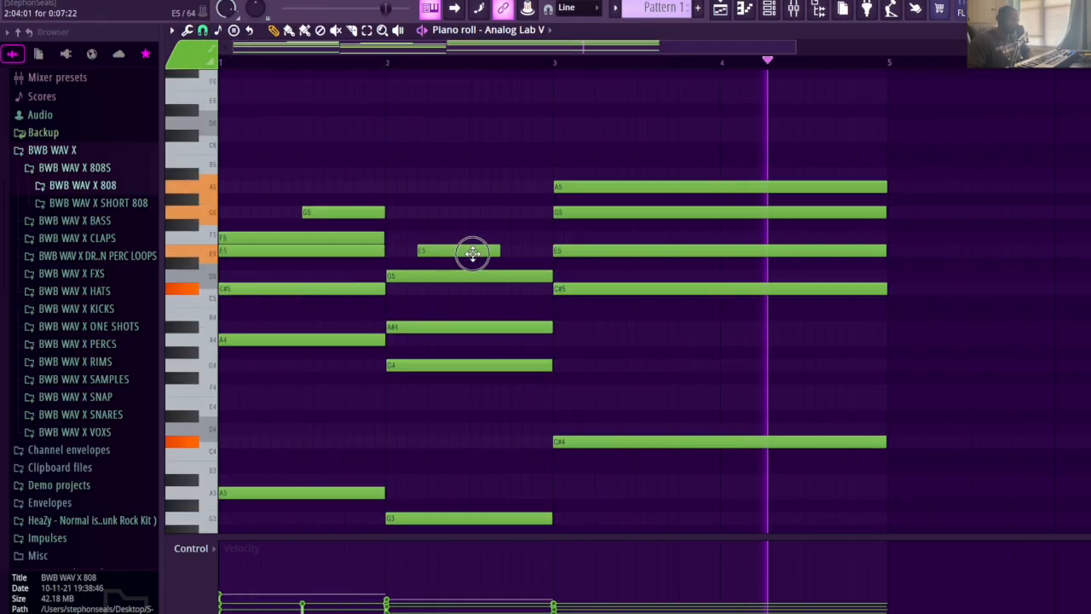
Rework the E5 melody in bar 2 into a short E5 at the bar's start followed by a second, longer E5
drag(470, 250, 488, 250)
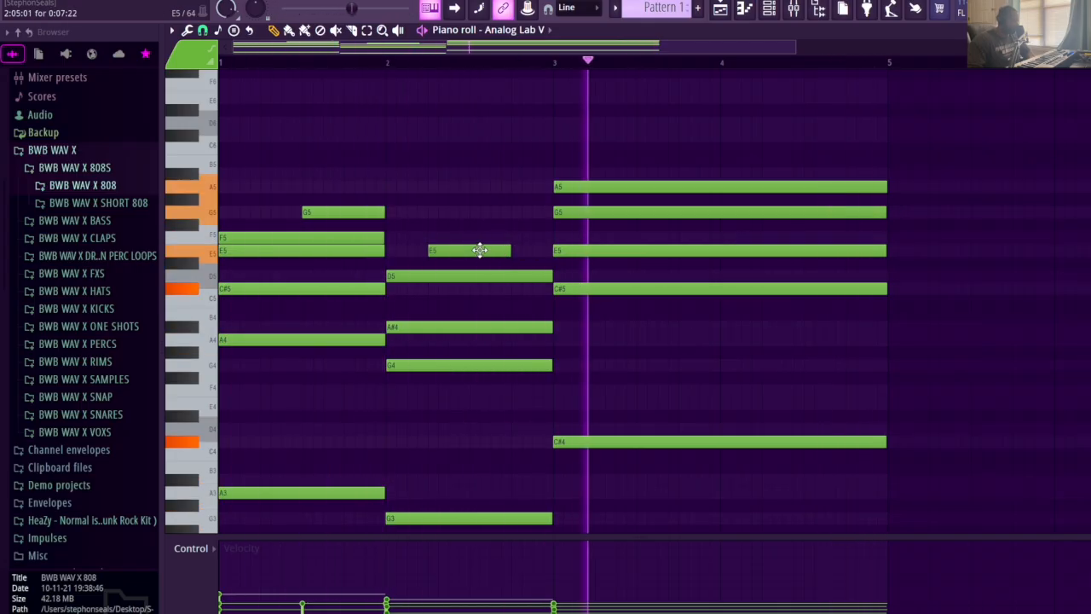
drag(470, 251, 443, 250)
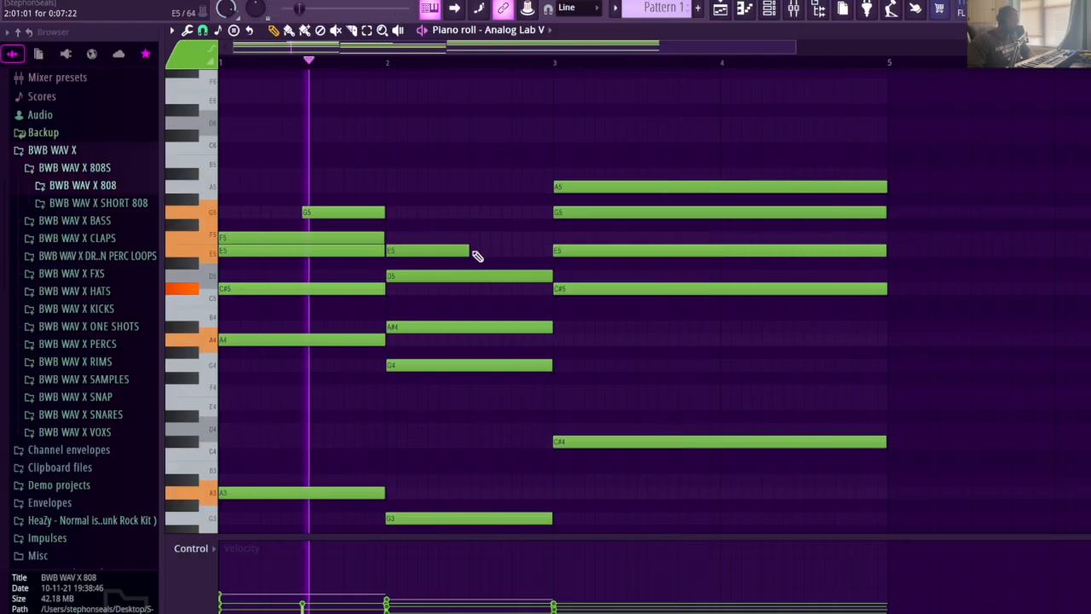
click(444, 241)
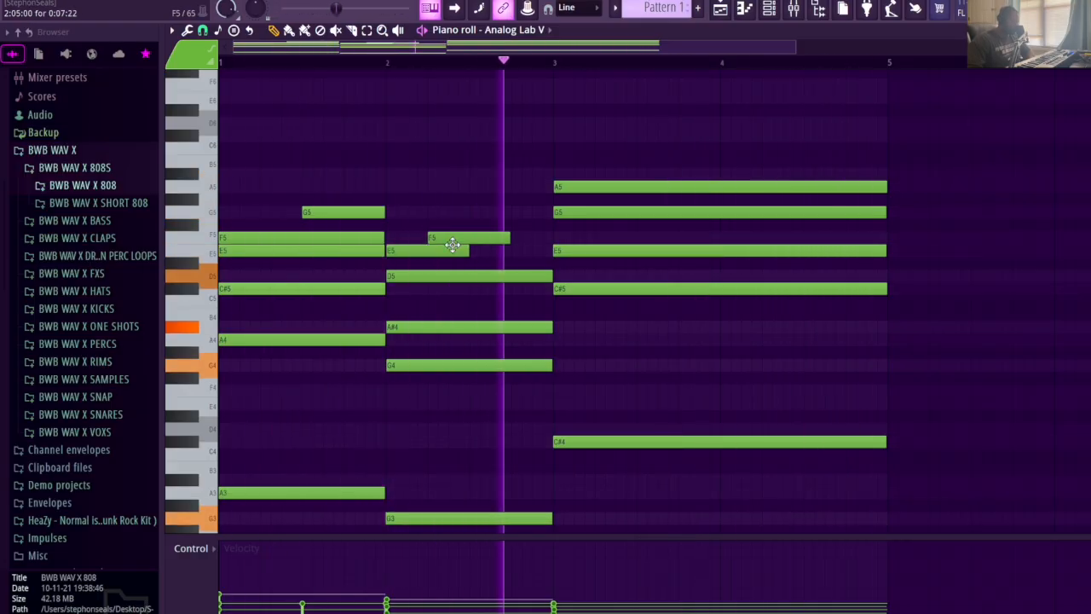
mouse_move(471, 252)
mouse_down()
mouse_move(429, 252)
mouse_move(467, 252)
mouse_up()
click(452, 240)
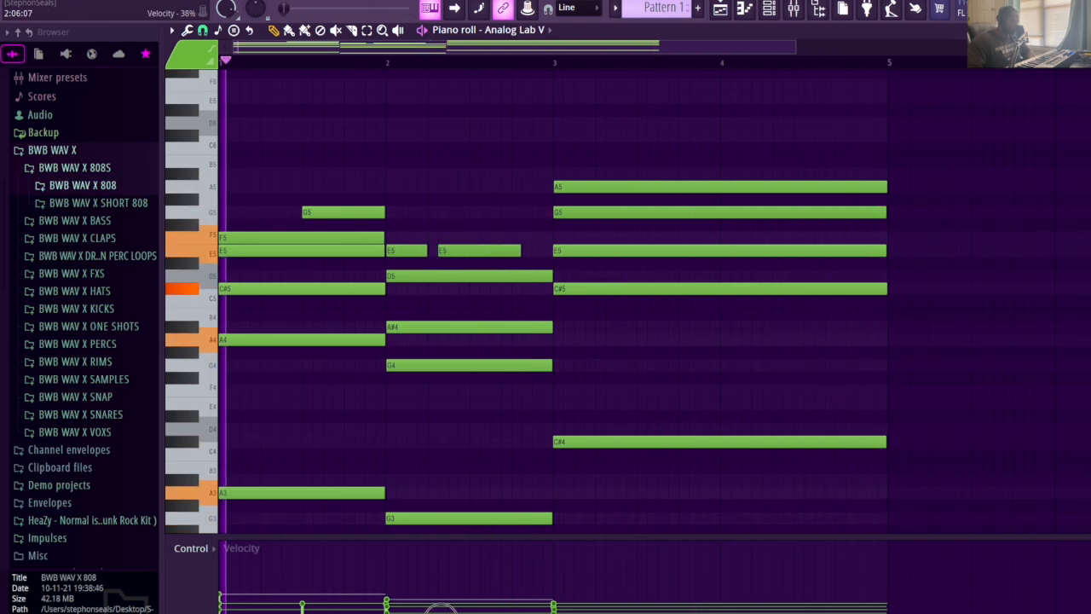
Move the second E5 in bar 2 directly after the first and adjust its velocity to blend with the neighbouring notes
click(438, 590)
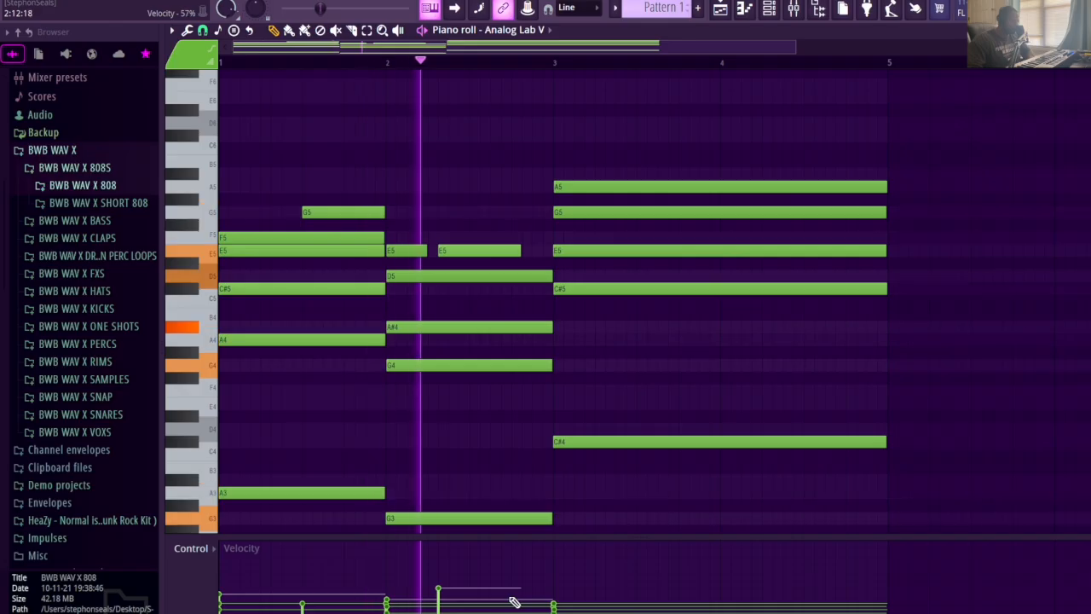
click(438, 602)
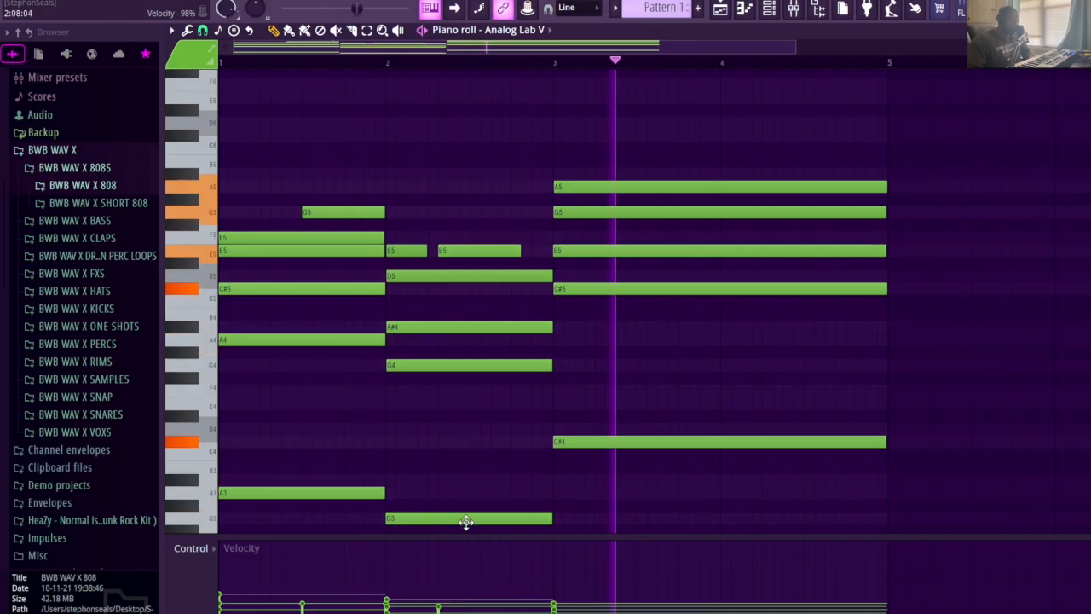
drag(468, 250, 457, 250)
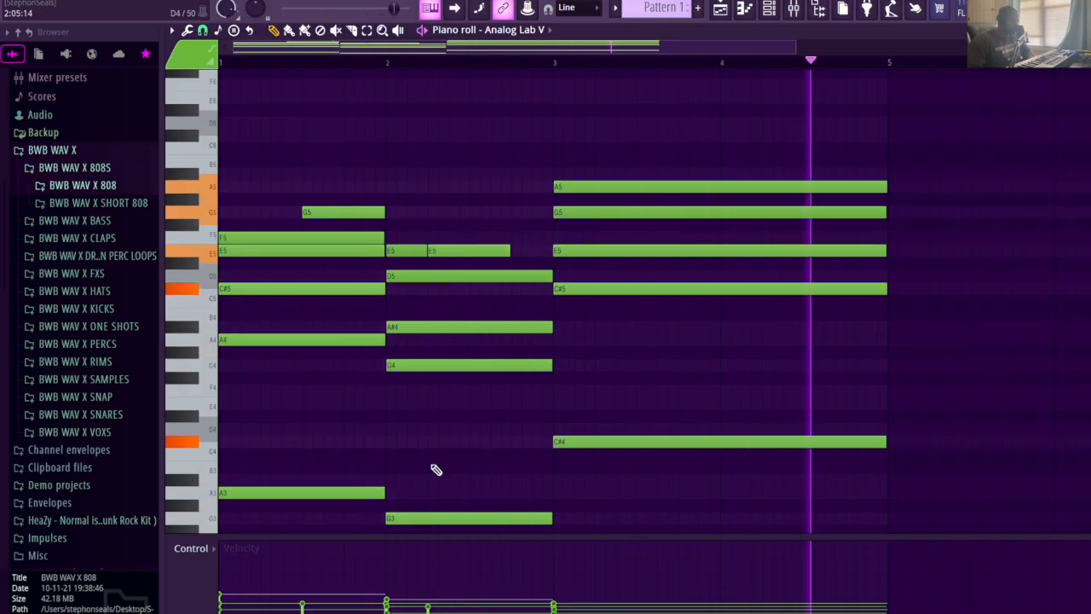
click(429, 602)
drag(429, 602, 429, 598)
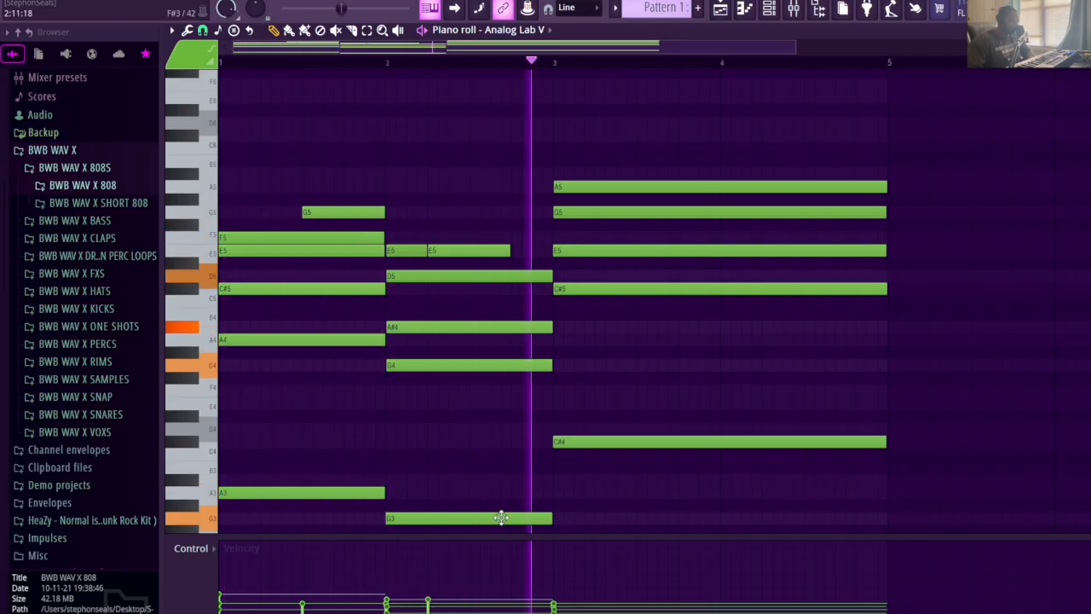
click(483, 290)
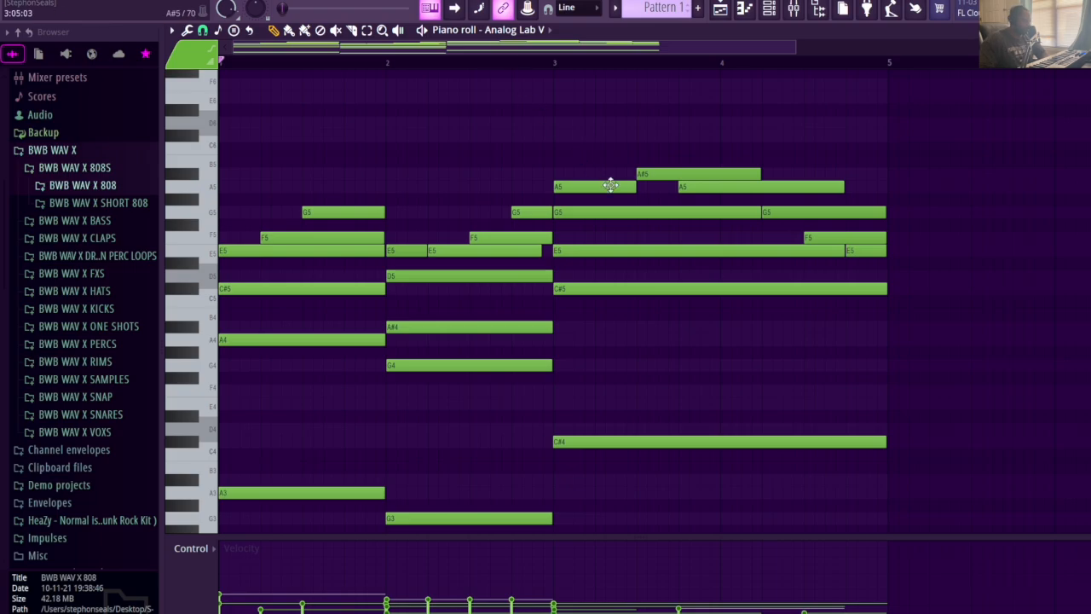
Duplicate the complete four-bar chord and melody pattern into bars 5 to 8 and play back the result
scroll(518, 74, down, 3)
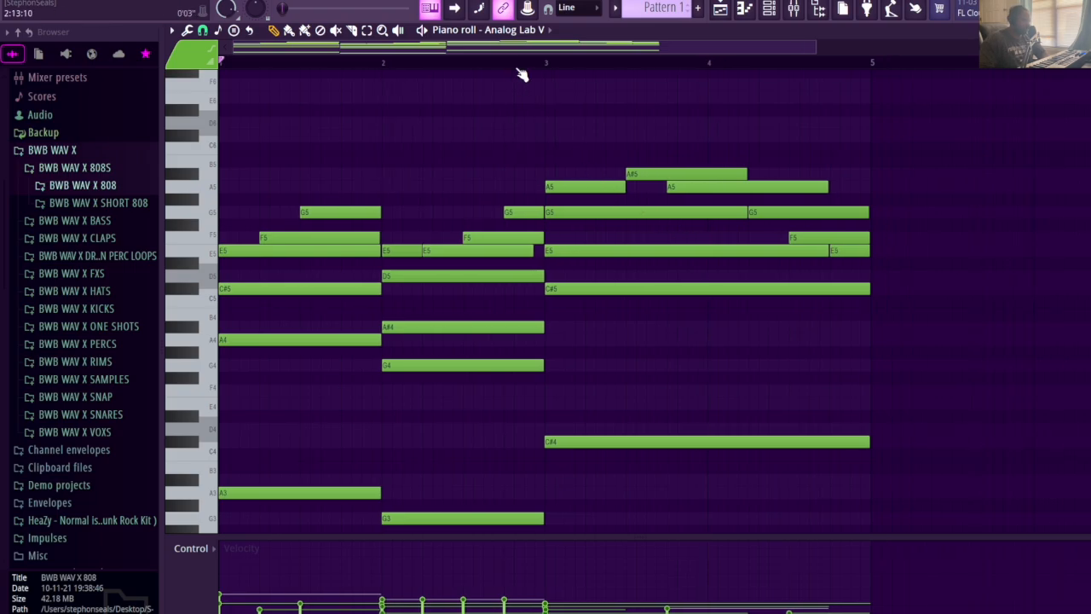
click(172, 30)
mouse_move(189, 64)
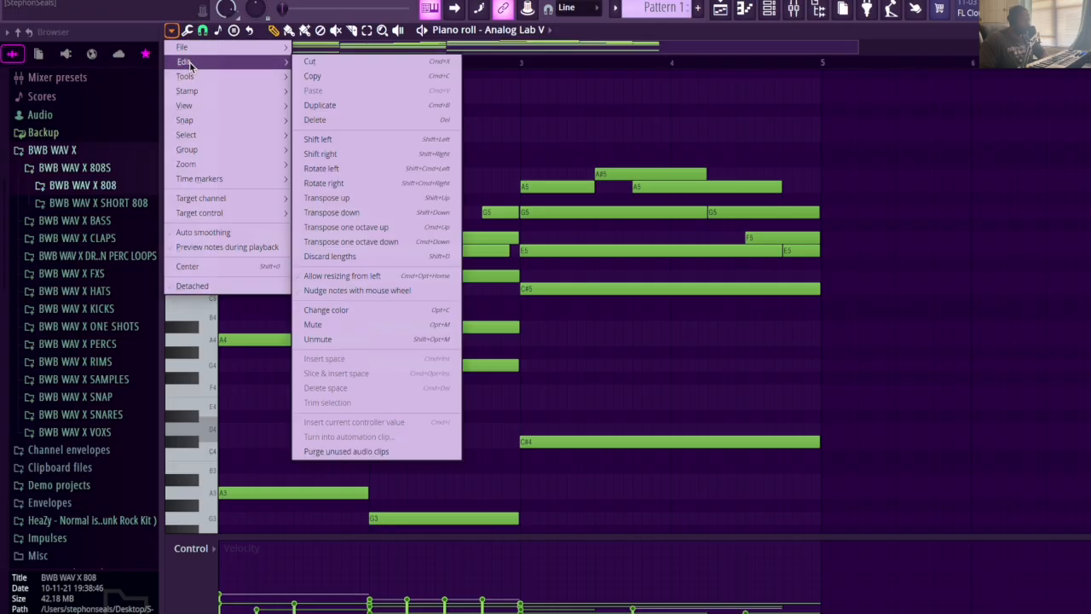
click(332, 107)
click(492, 124)
right_click(494, 124)
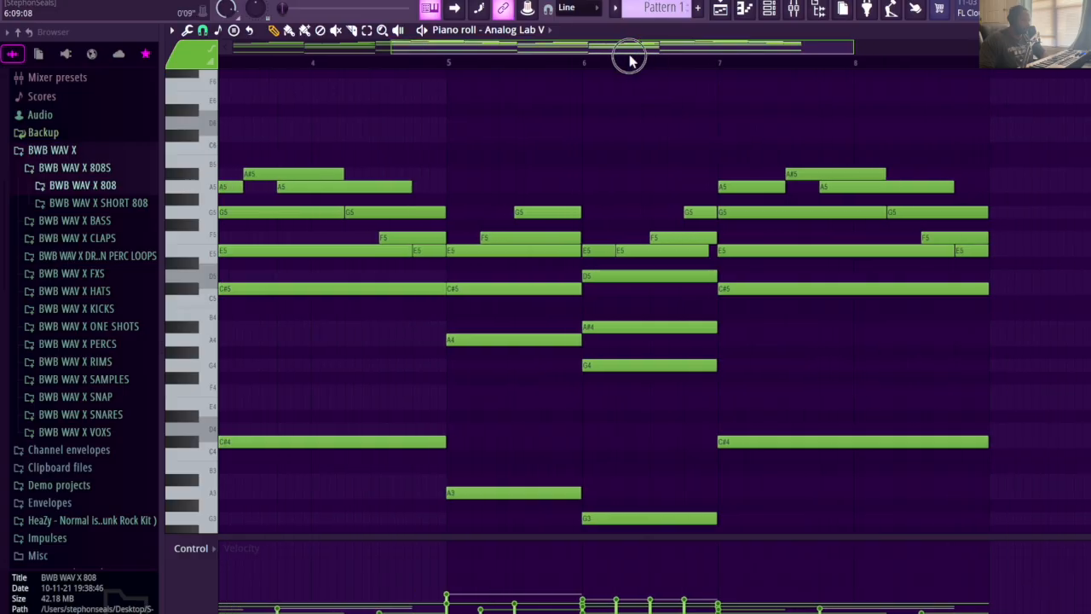
drag(633, 54, 395, 70)
scroll(443, 67, down, 5)
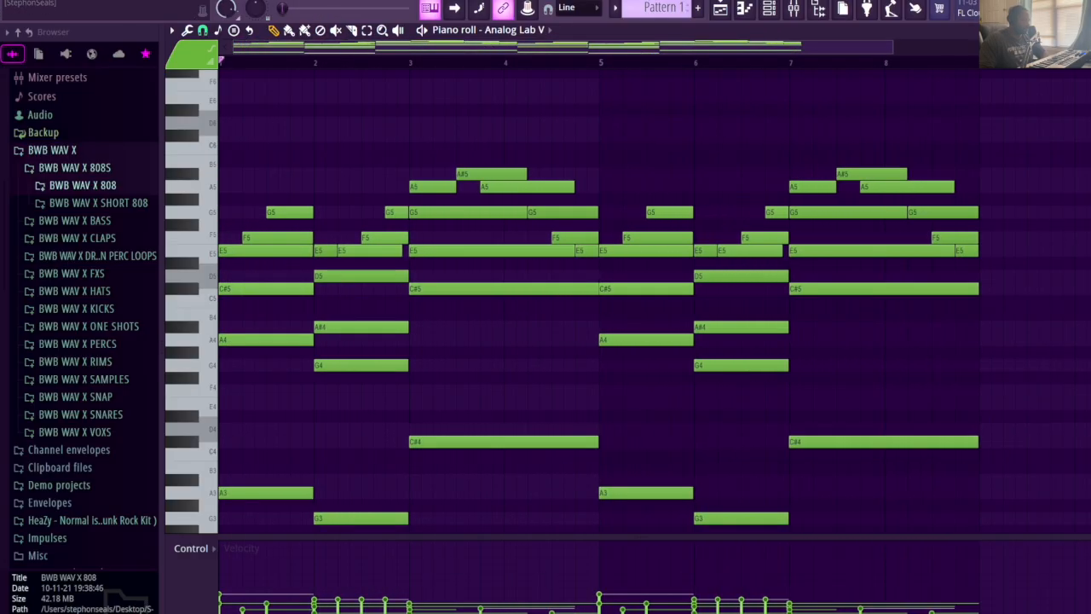
click(455, 8)
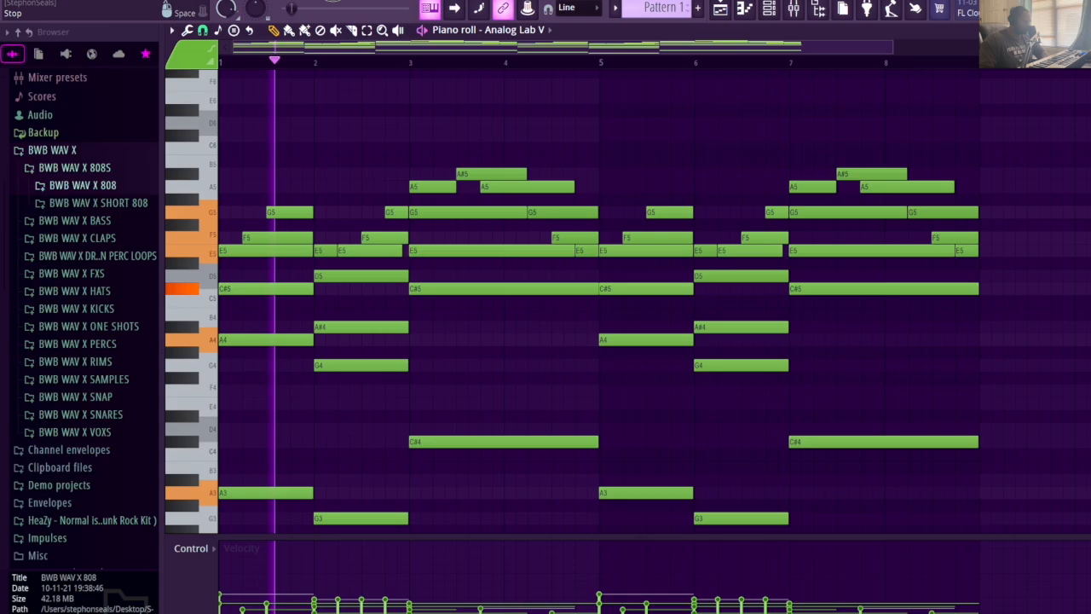
key(space)
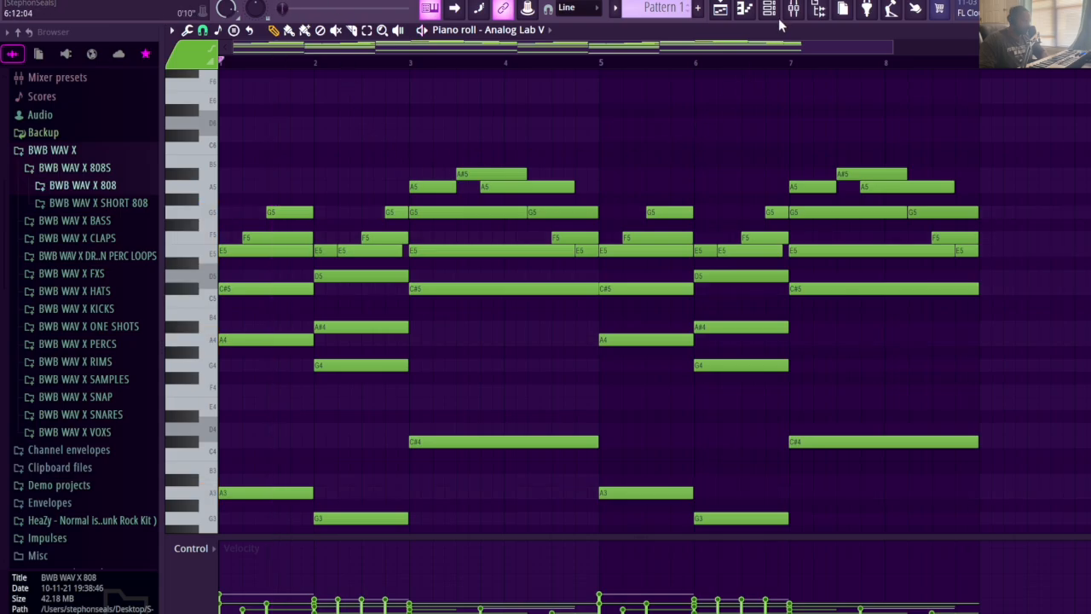
Open the BWB WAV X SNARES folder and audition snare samples (3), (4) and (5)
click(104, 416)
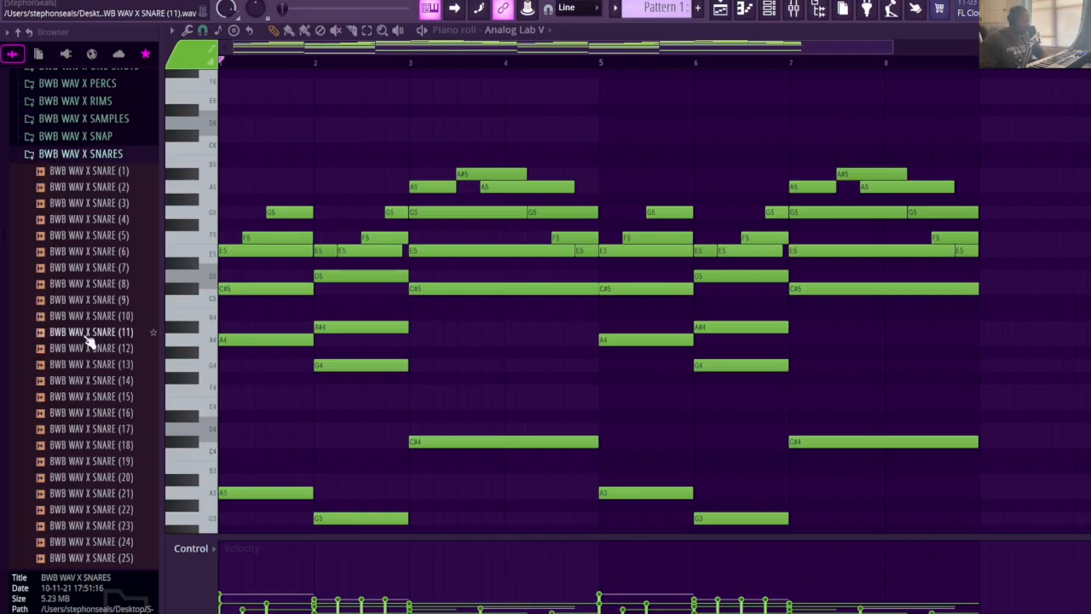
click(93, 206)
click(96, 220)
click(102, 236)
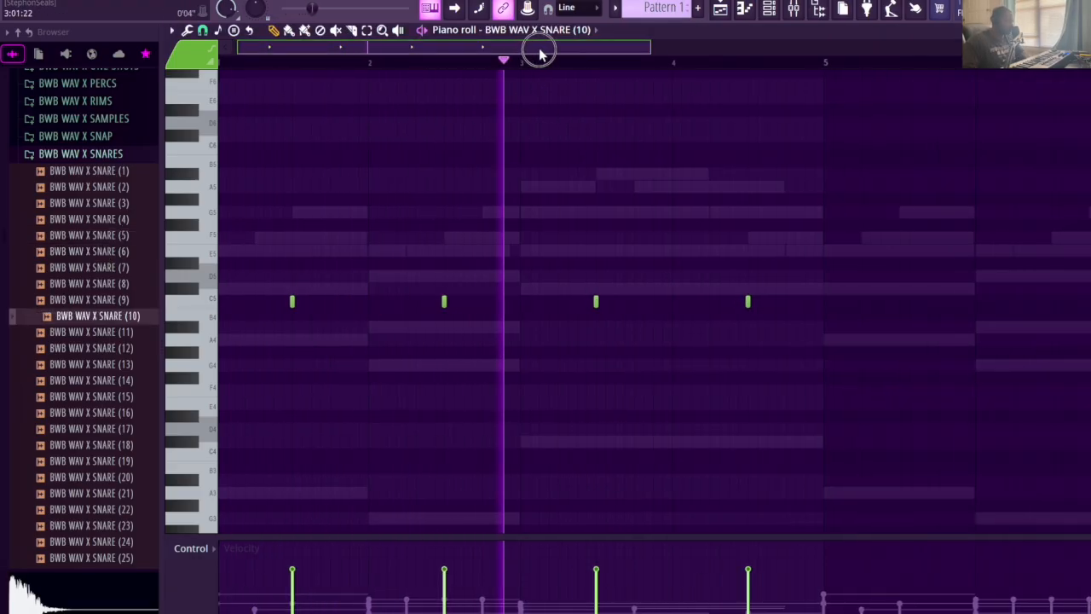
Add BWB WAV X SNARE (10) hits on C5 at beat 3 of bars 5, 6, 7 and 8
drag(539, 48, 627, 75)
click(726, 302)
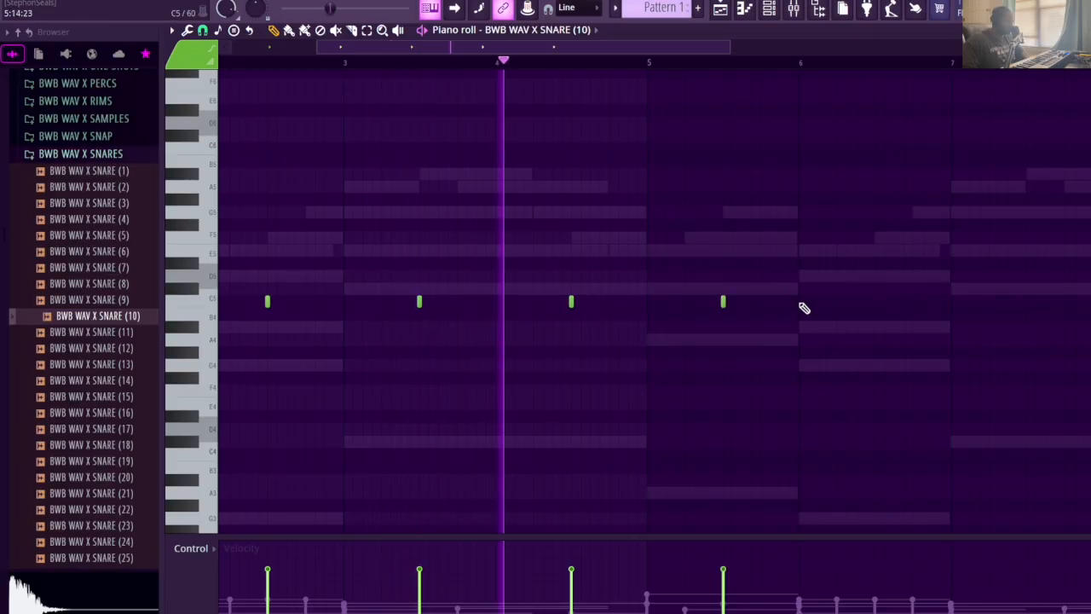
drag(628, 48, 721, 284)
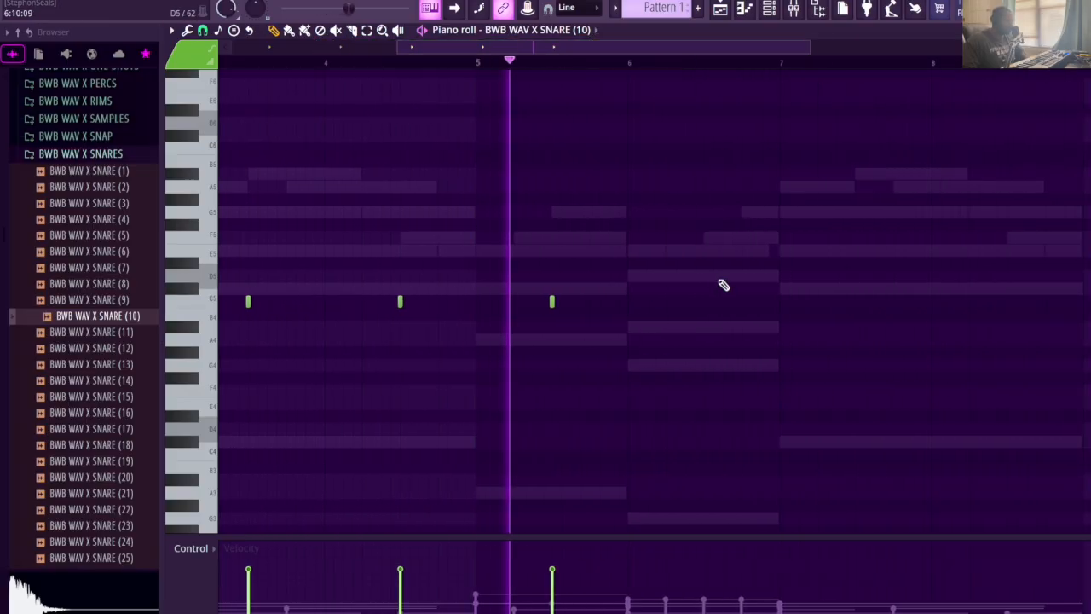
click(704, 301)
click(855, 300)
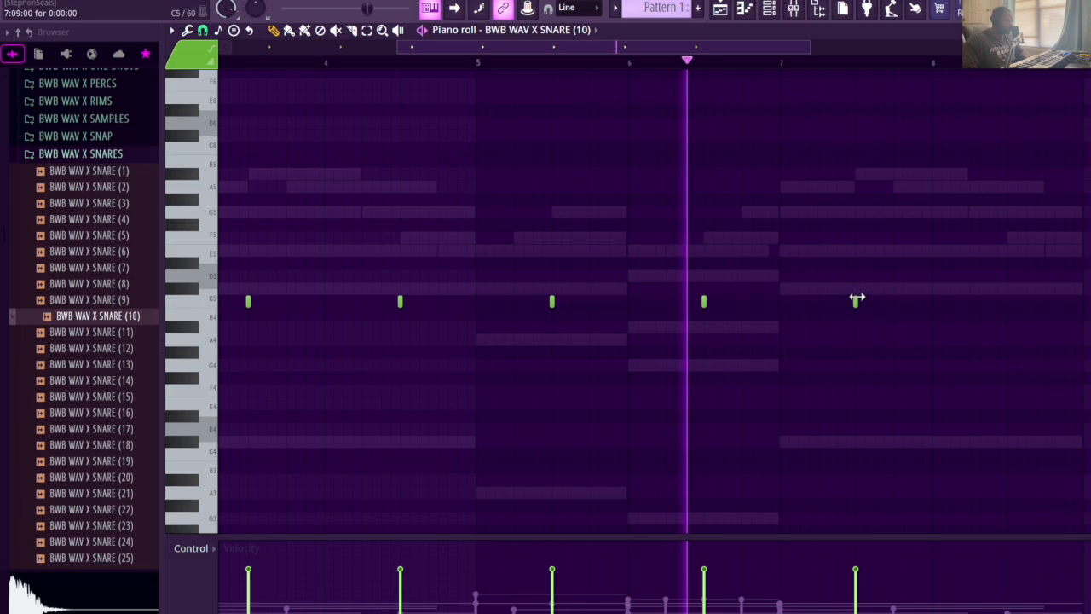
click(1007, 302)
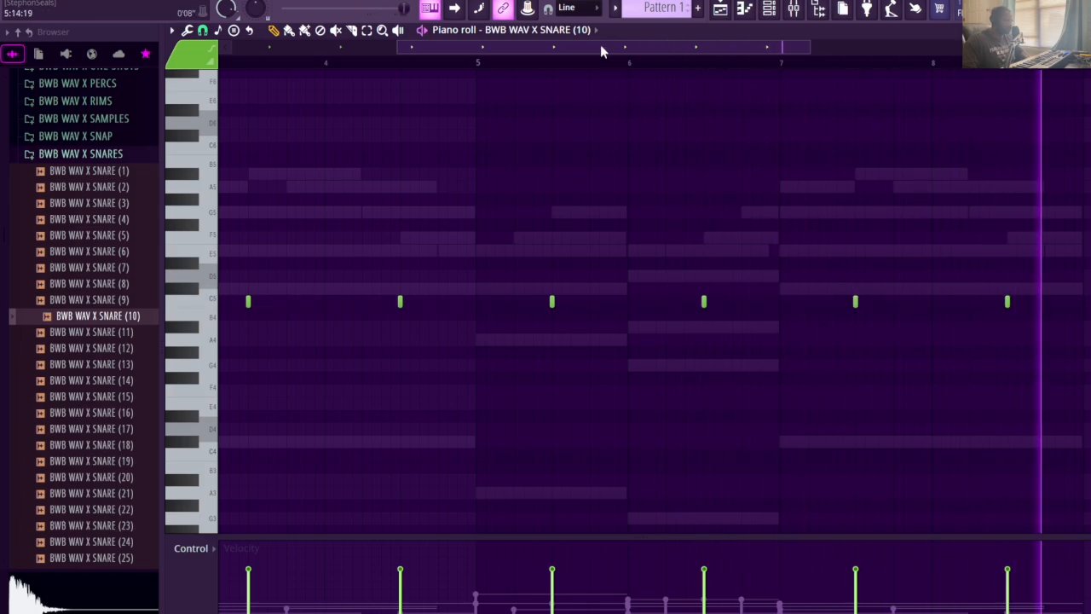
Check the snare pattern from bar 1 during playback, open the channel rack and stop playback
scroll(607, 67, down, 1)
drag(597, 49, 401, 52)
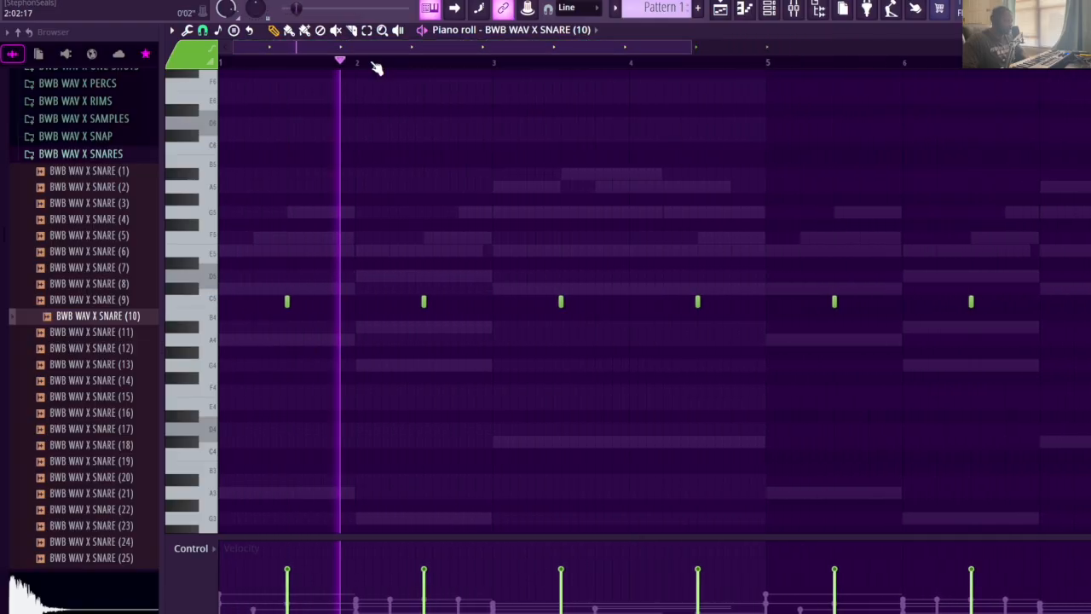
scroll(402, 73, down, 1)
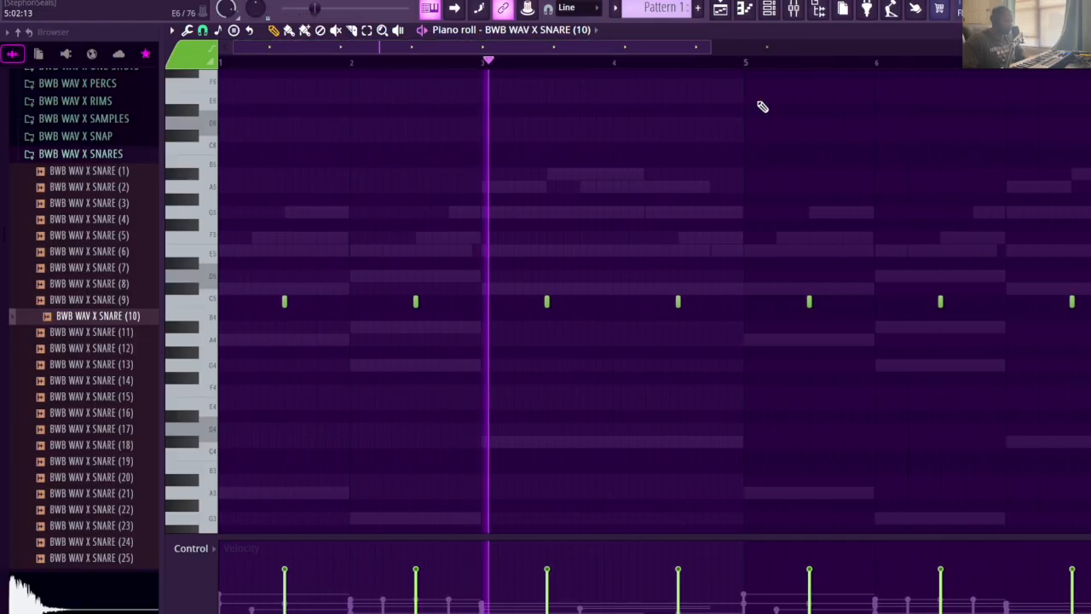
click(769, 10)
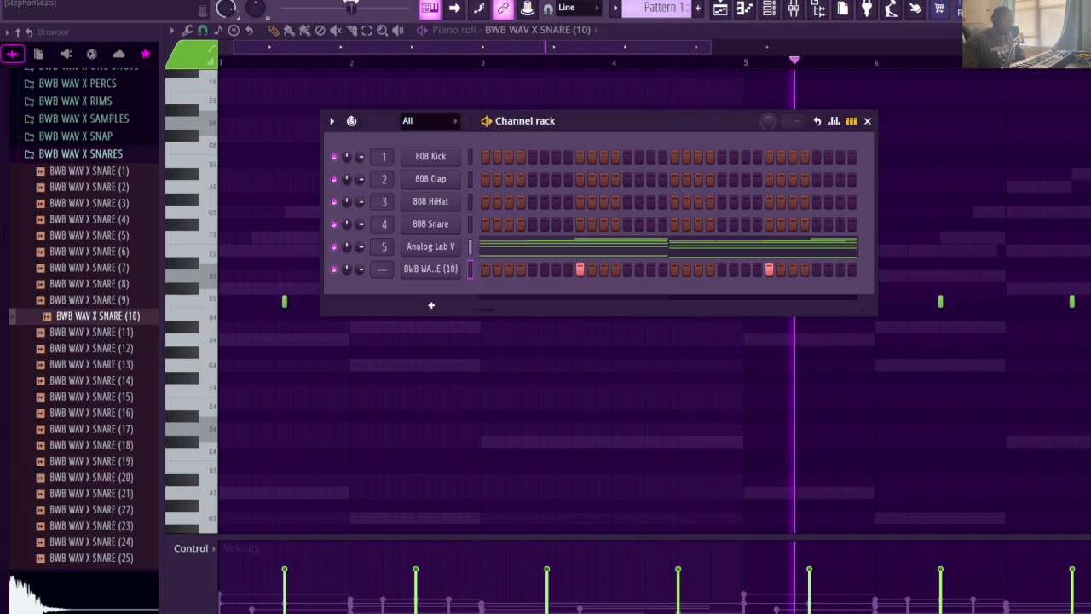
key(space)
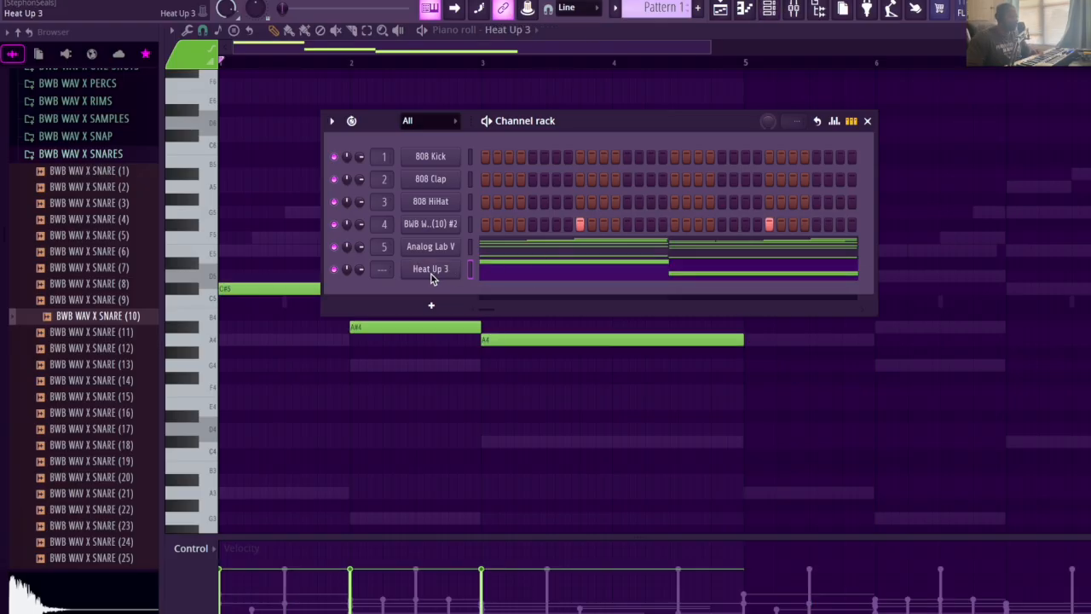
Try the long Heat Up 3 note starting at bar 3 on G#4 and return it to A4
click(431, 272)
drag(423, 84, 450, 99)
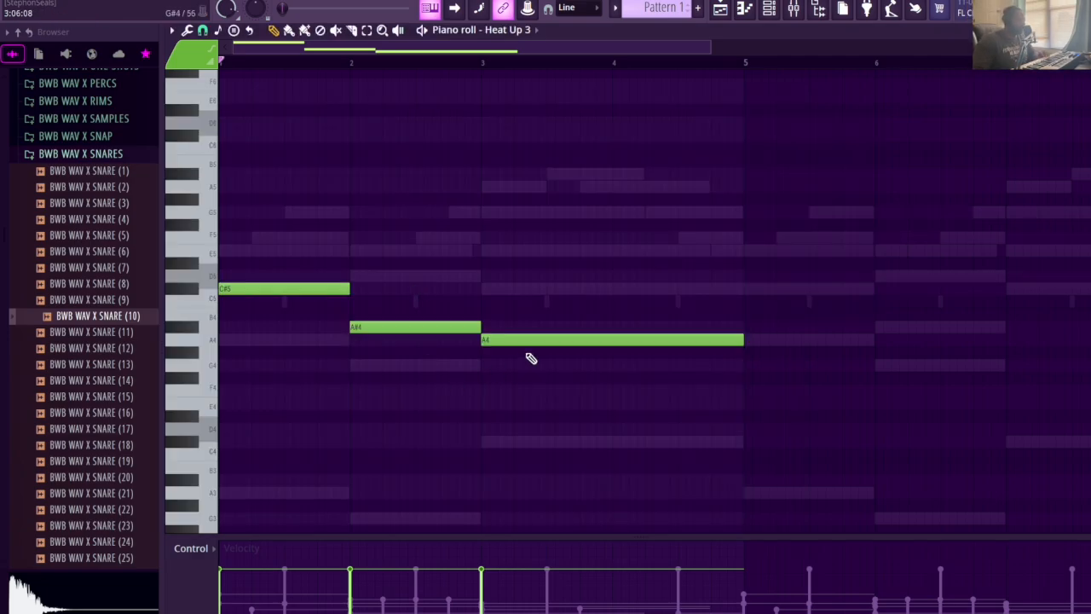
click(515, 341)
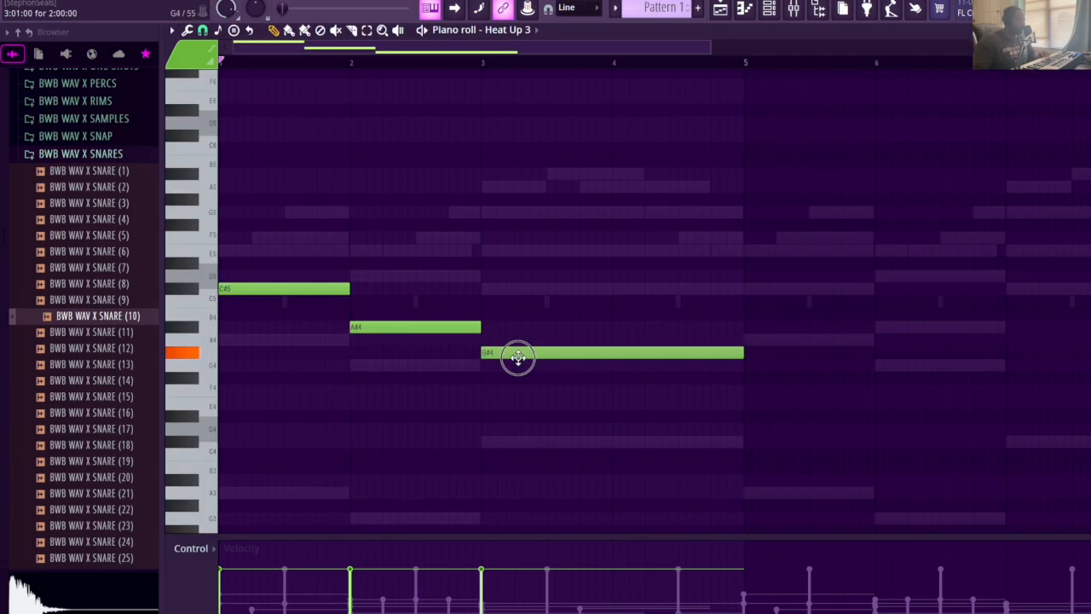
click(387, 329)
click(507, 338)
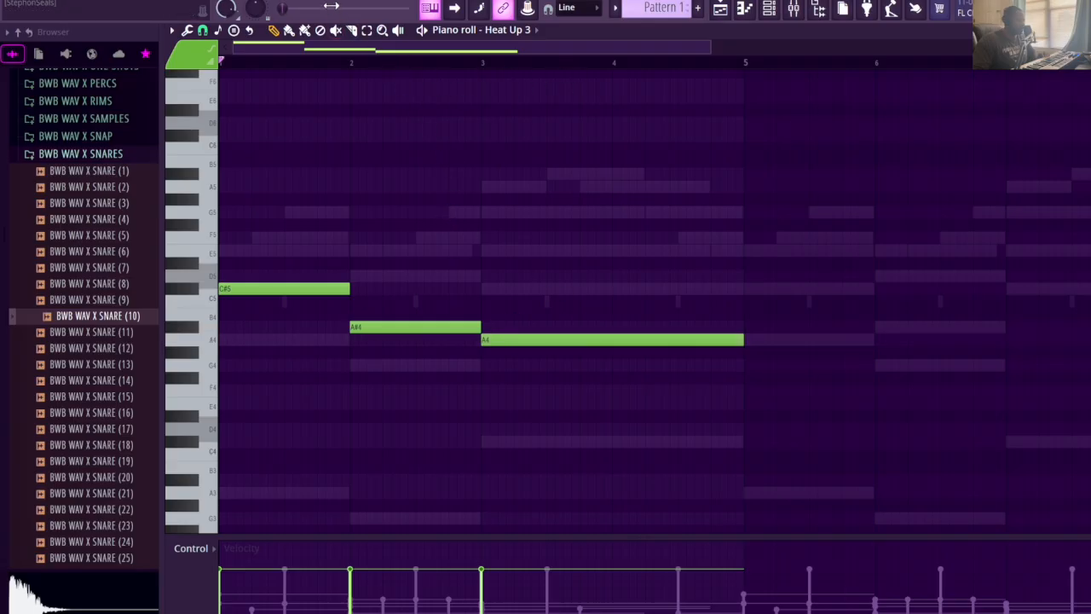
Play the pattern and add a Heat Up 3 note on C#5 that fills bar 5
key(space)
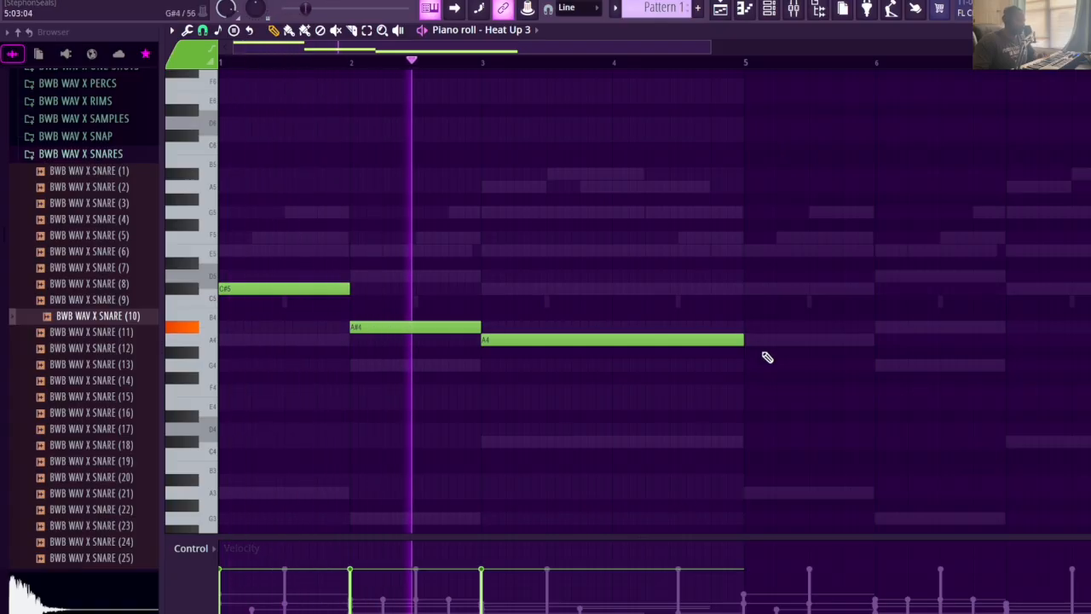
click(752, 290)
drag(1004, 288, 856, 291)
double_click(857, 292)
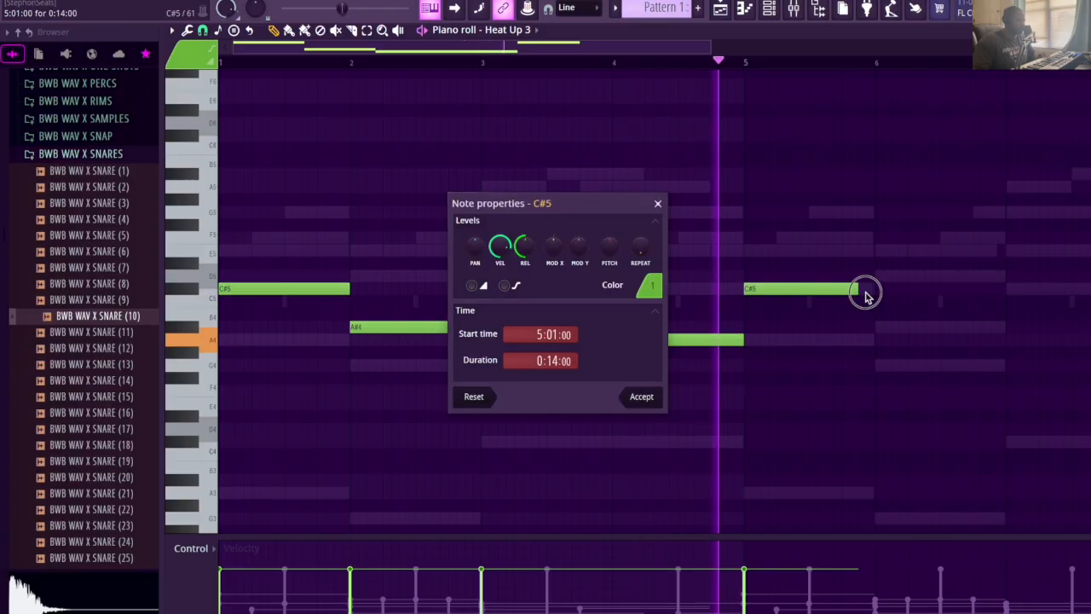
click(653, 202)
drag(854, 291, 869, 290)
Add Heat Up 3 notes on A#4 filling bar 6 and on A4 spanning bars 7 and 8
click(882, 328)
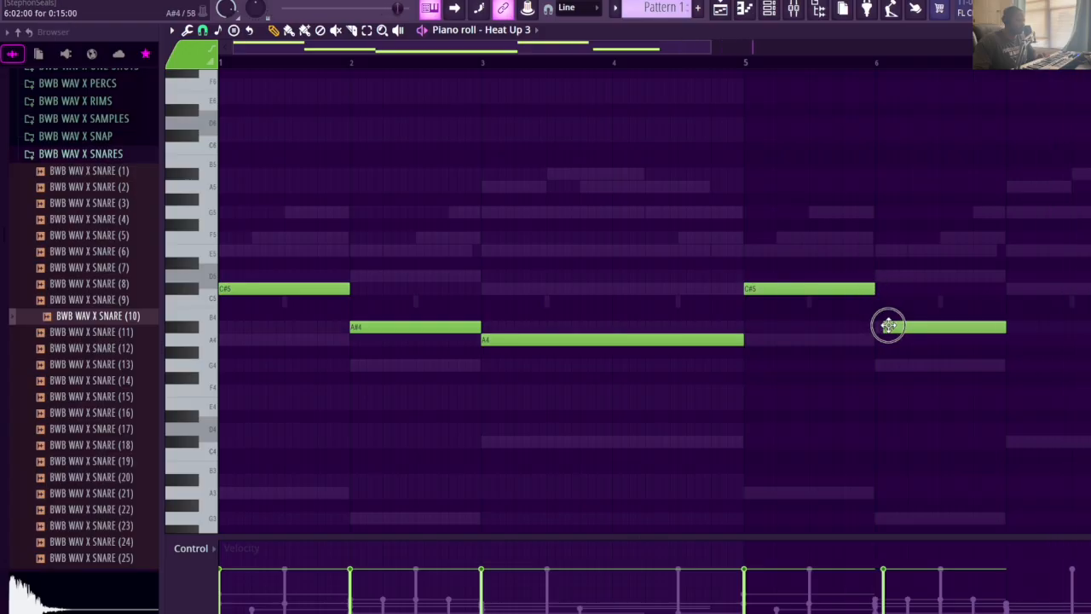
drag(998, 329, 1006, 329)
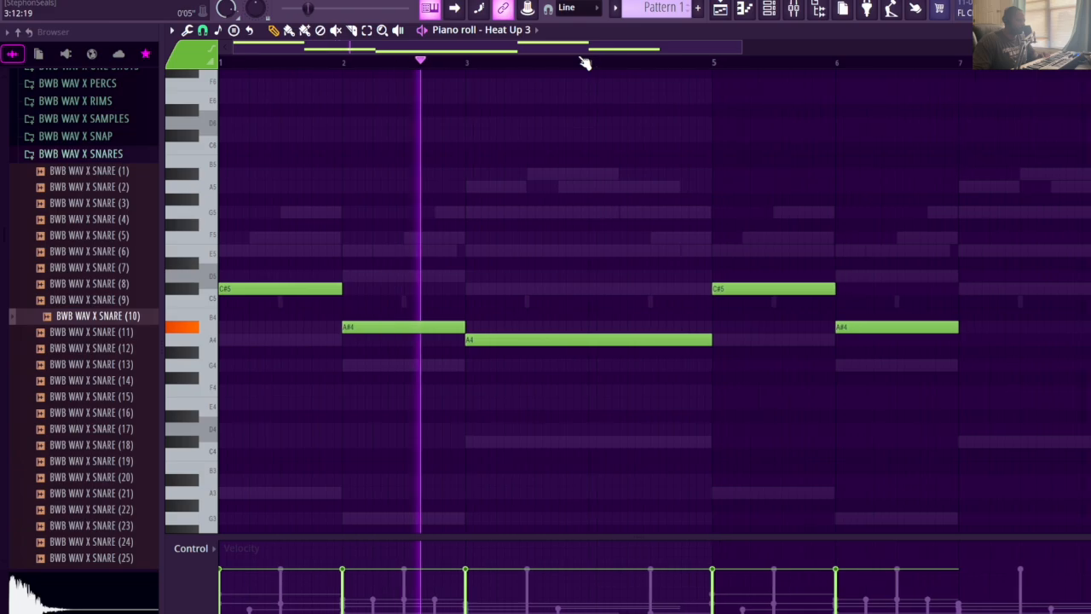
drag(583, 51, 661, 53)
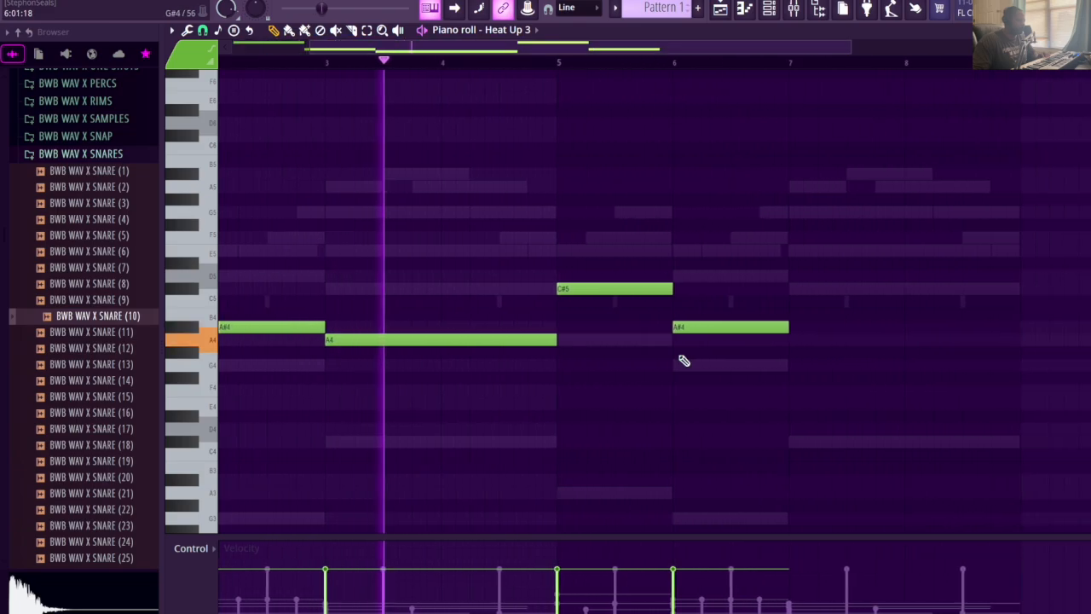
click(792, 341)
drag(907, 341, 1020, 341)
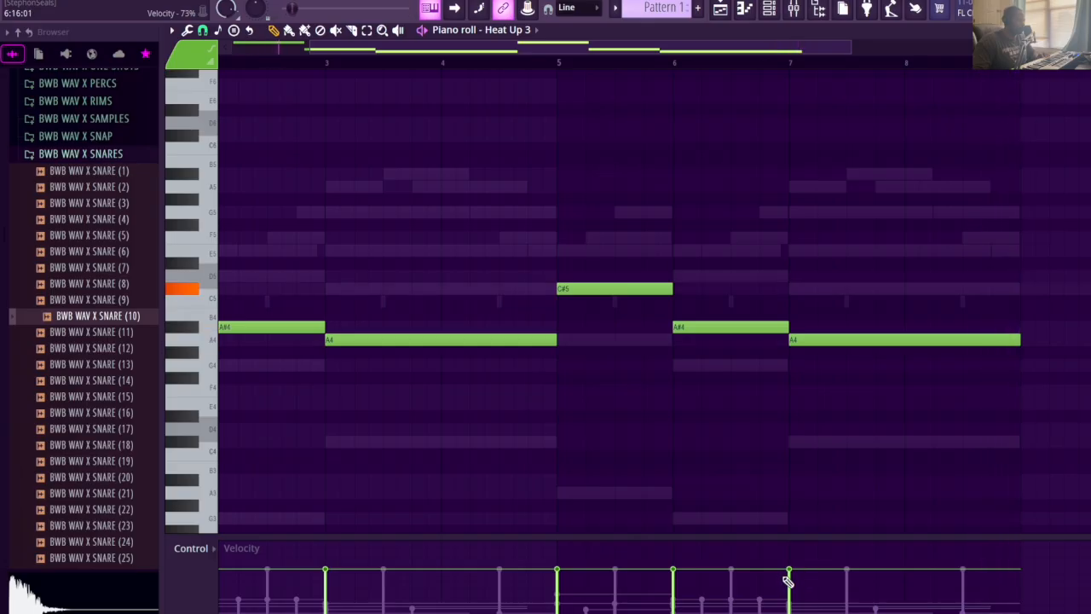
Lower the velocities of the Heat Up 3 notes across the eight bars and stop playback
click(672, 588)
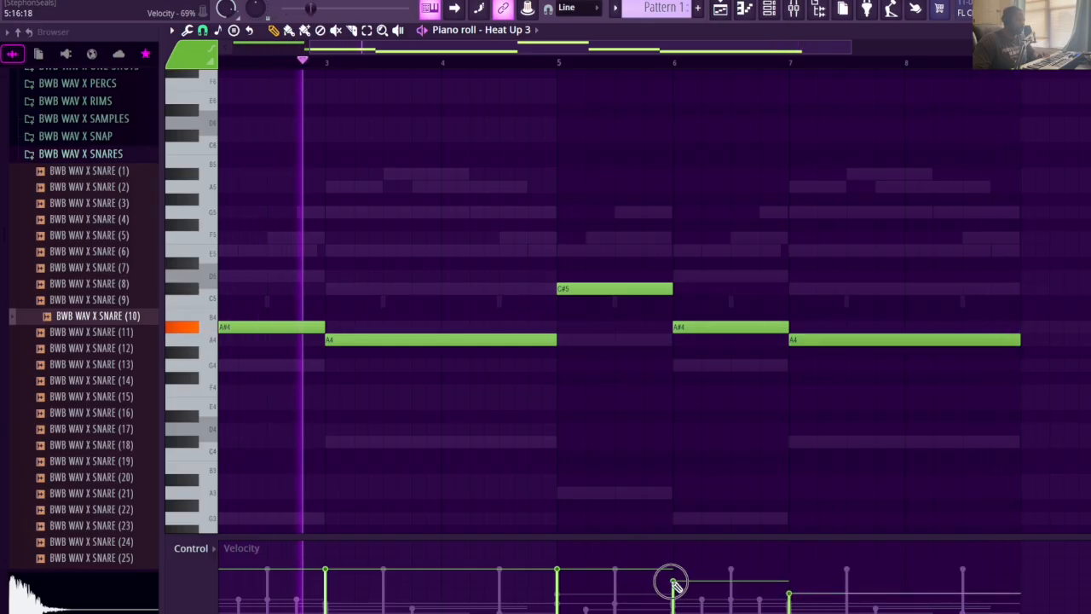
click(558, 588)
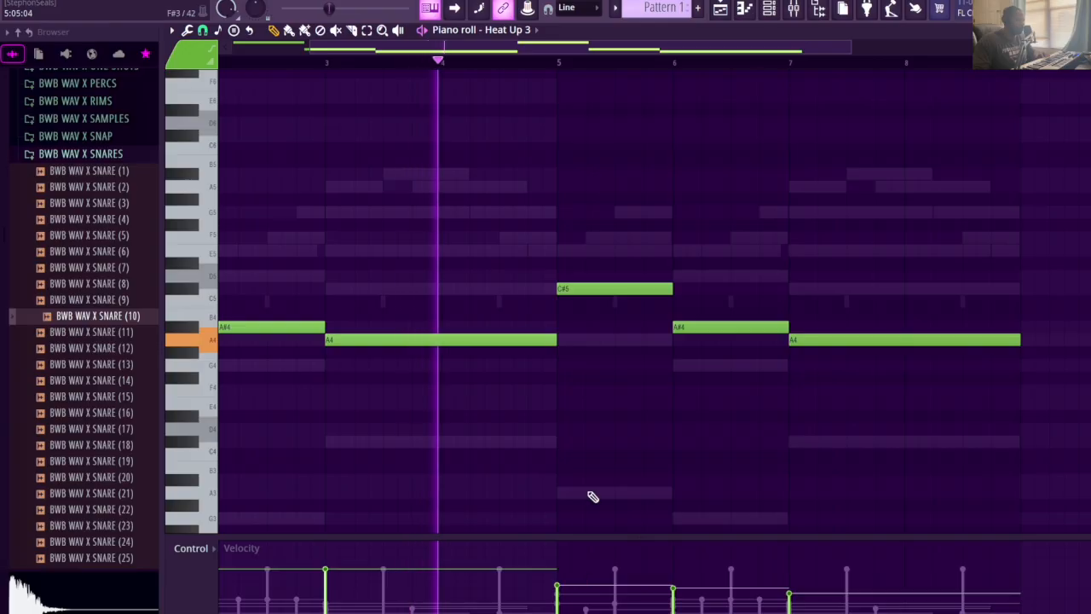
key(space)
Add a Sektor Synth channel with the Choir pad preset and close its window and the channel rack
key(F6)
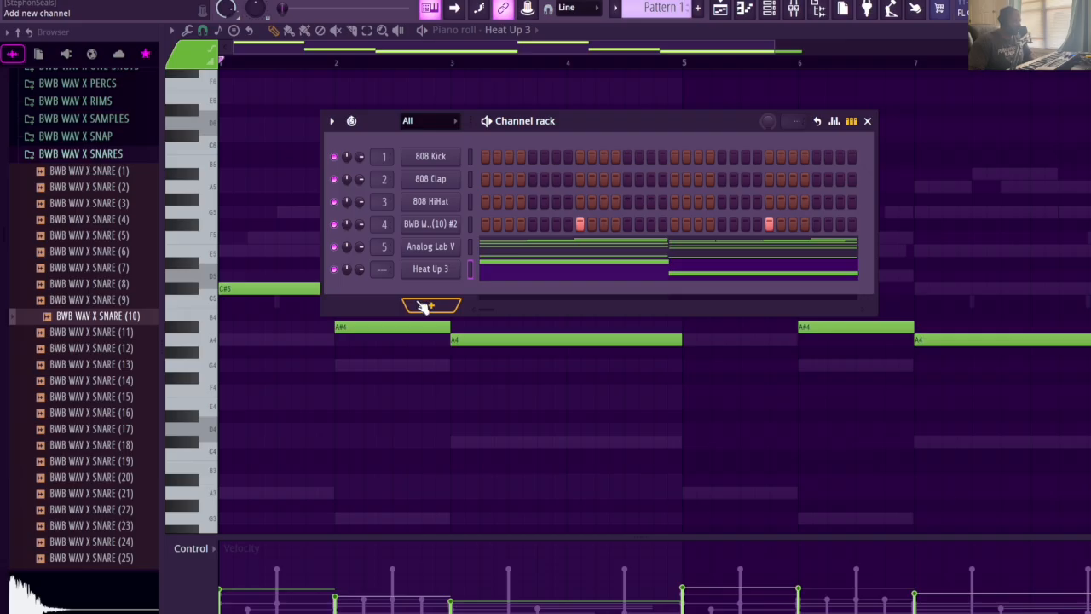
click(422, 306)
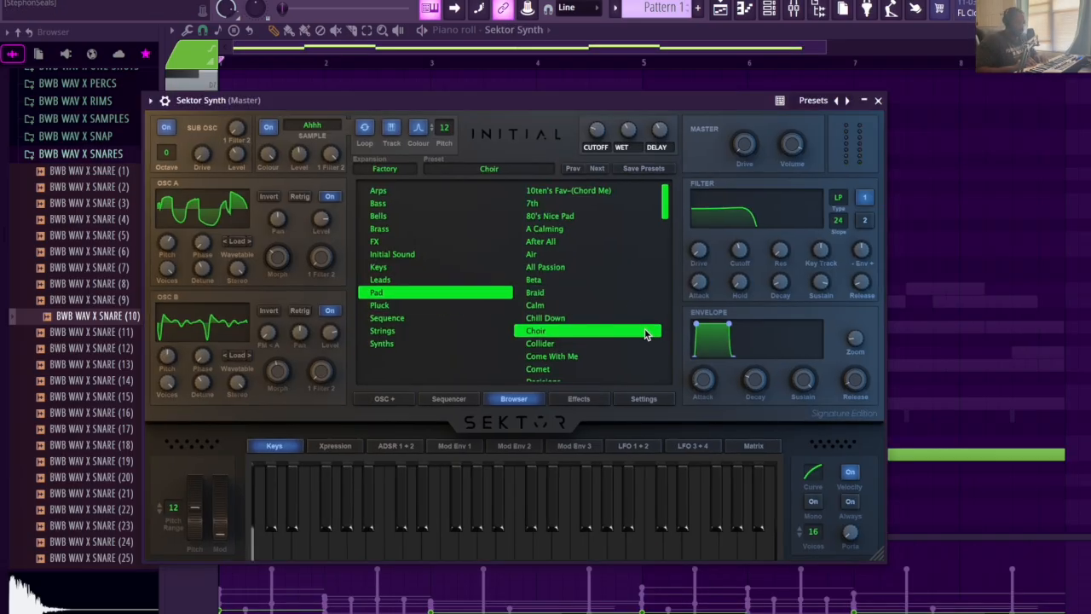
click(878, 101)
click(868, 121)
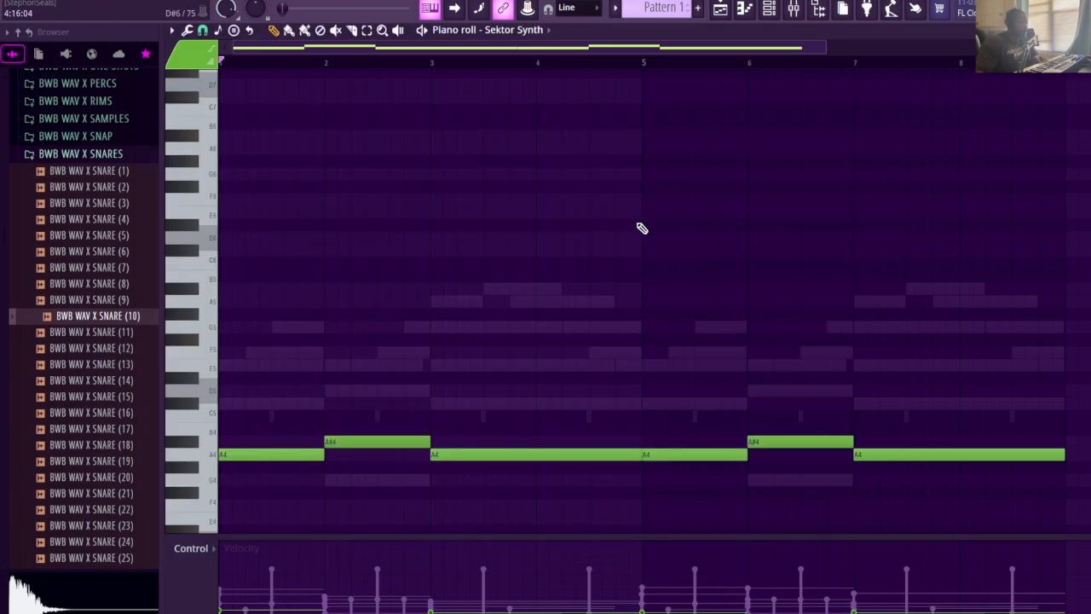
Play back the eight-bar Sektor Synth part with the other layers and shrink the velocity lane
drag(552, 58, 422, 69)
scroll(421, 392, down, 3)
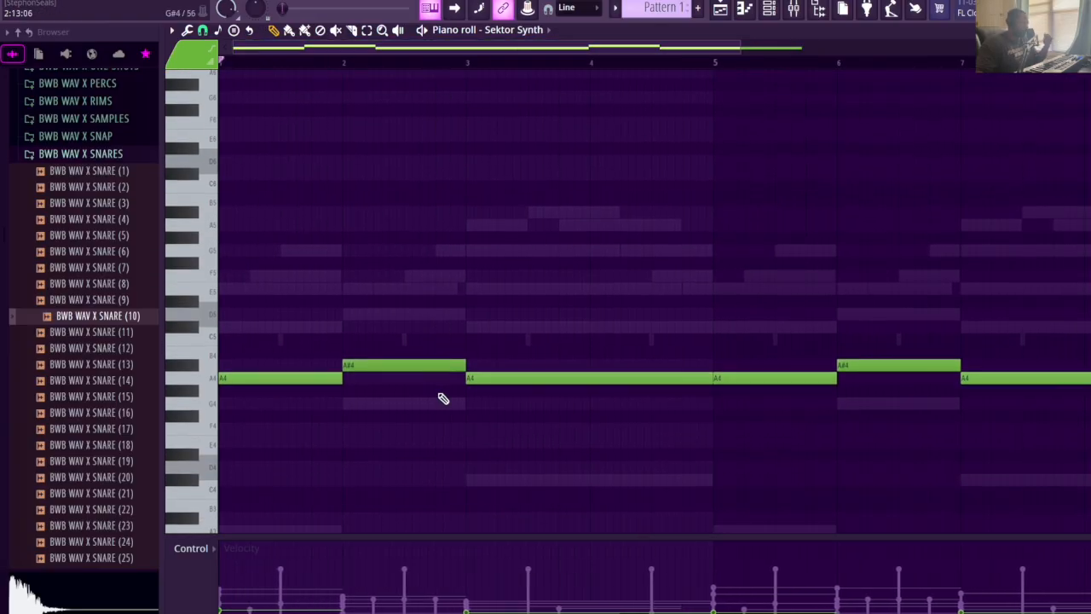
key(space)
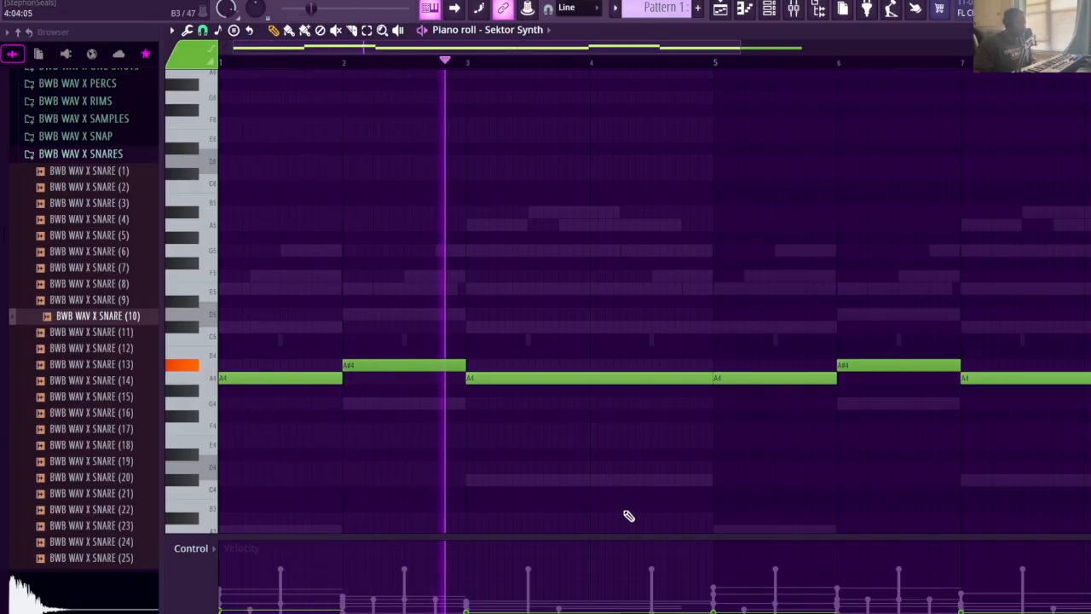
drag(693, 537, 705, 560)
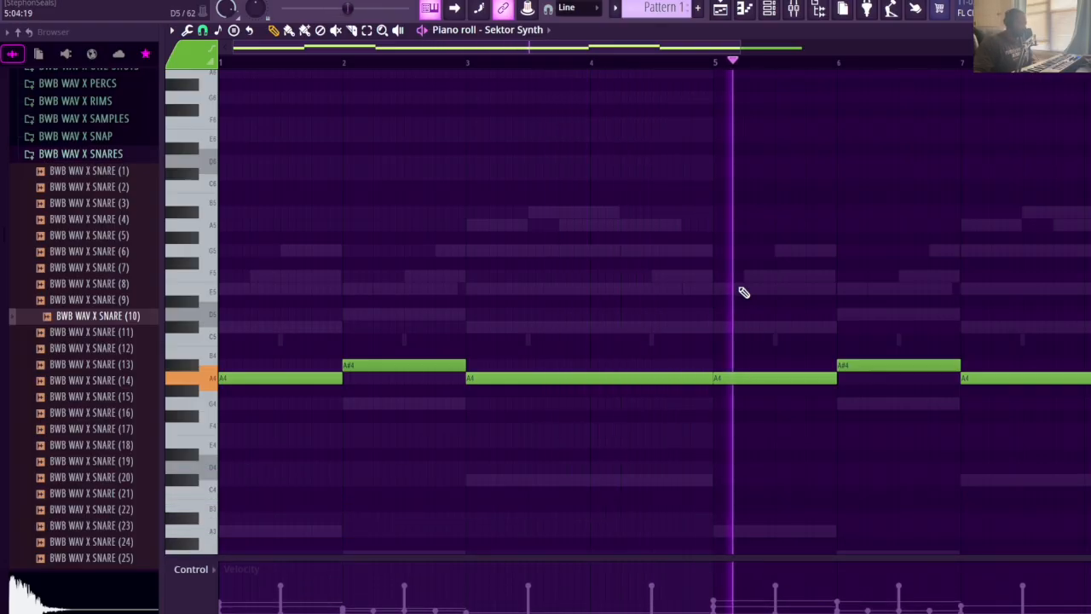
drag(569, 50, 637, 49)
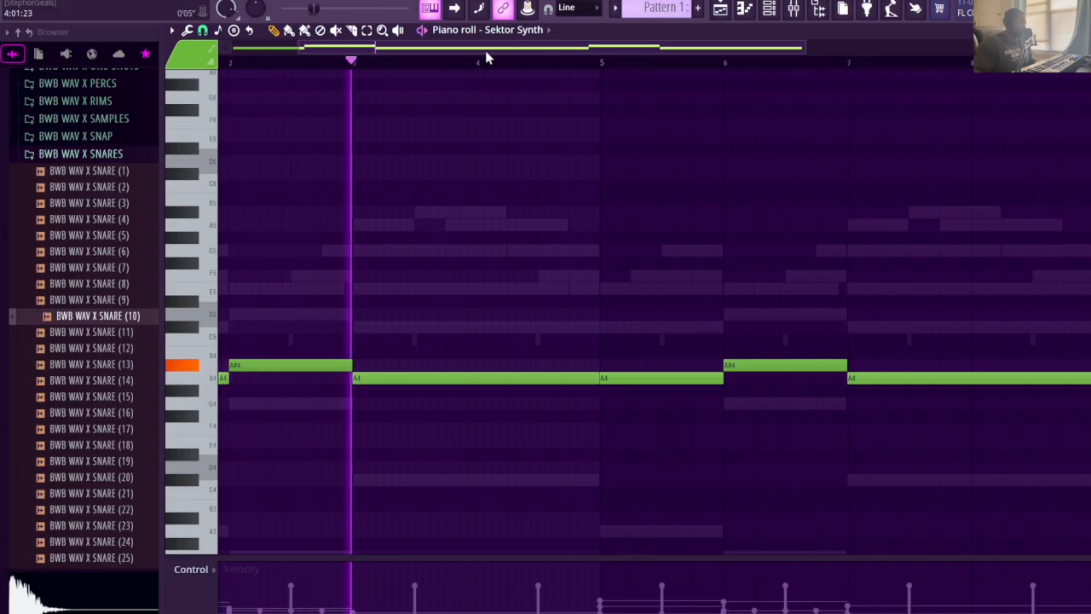
scroll(491, 64, down, 1)
drag(490, 52, 384, 43)
key(space)
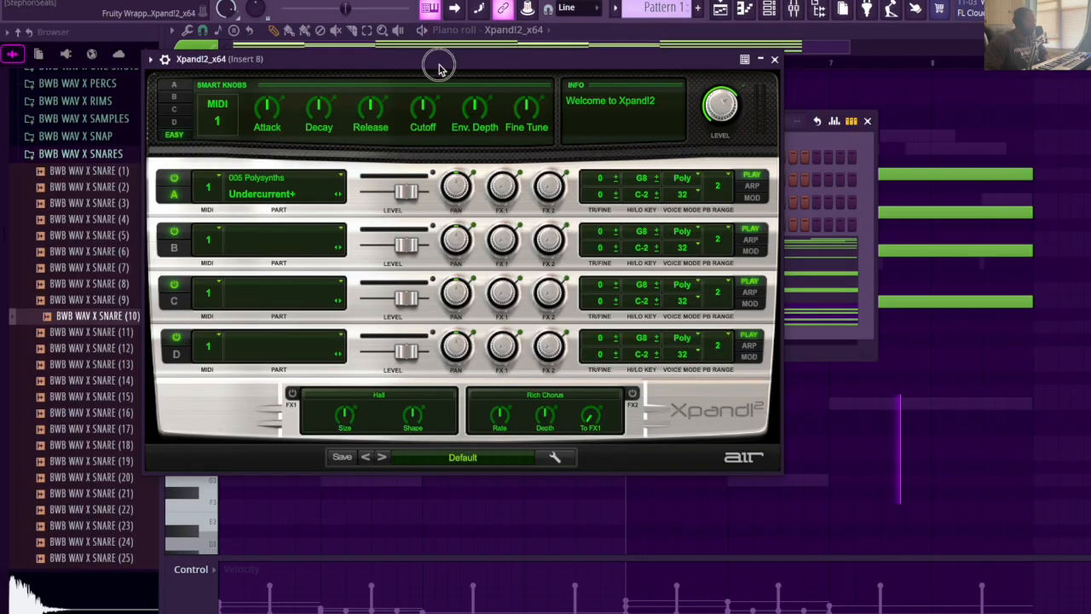
Close the Xpand!2 instrument with its Undercurrent+ sound and the channel rack, and play back its chord part
drag(439, 68, 537, 123)
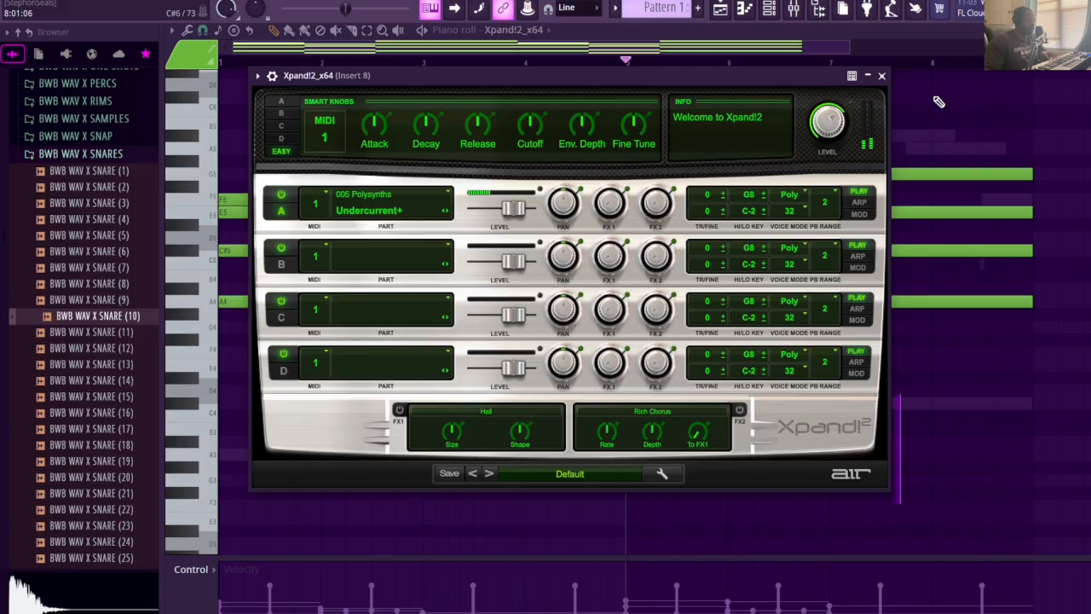
click(884, 75)
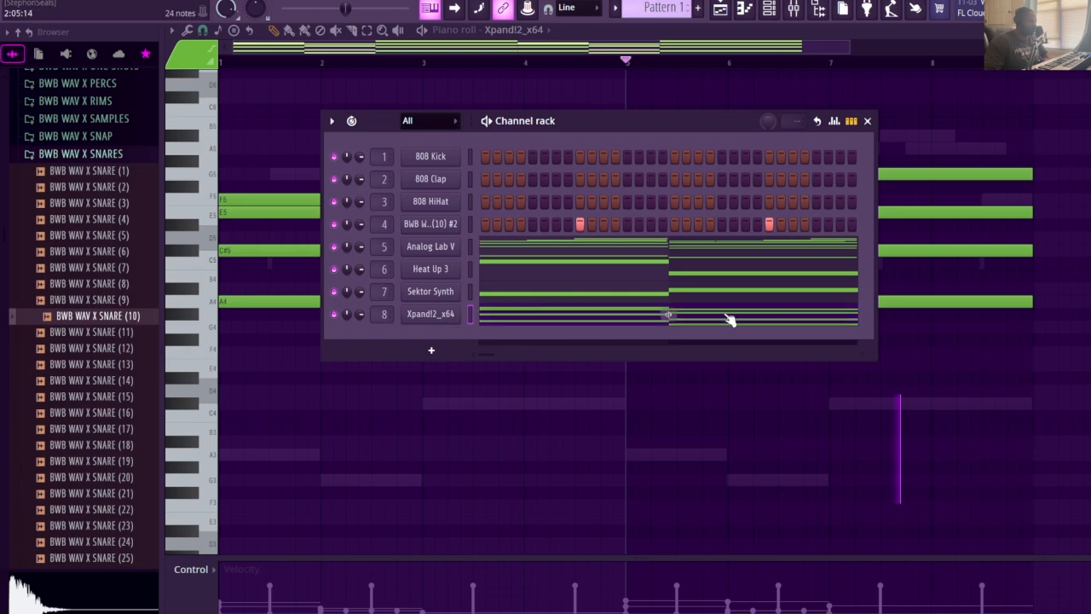
click(868, 122)
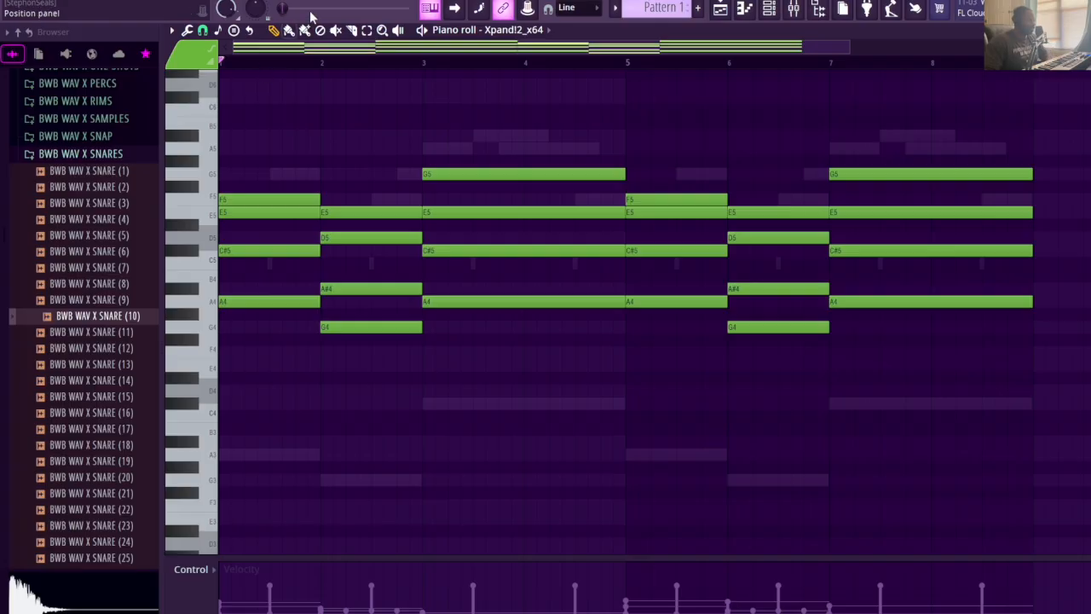
key(space)
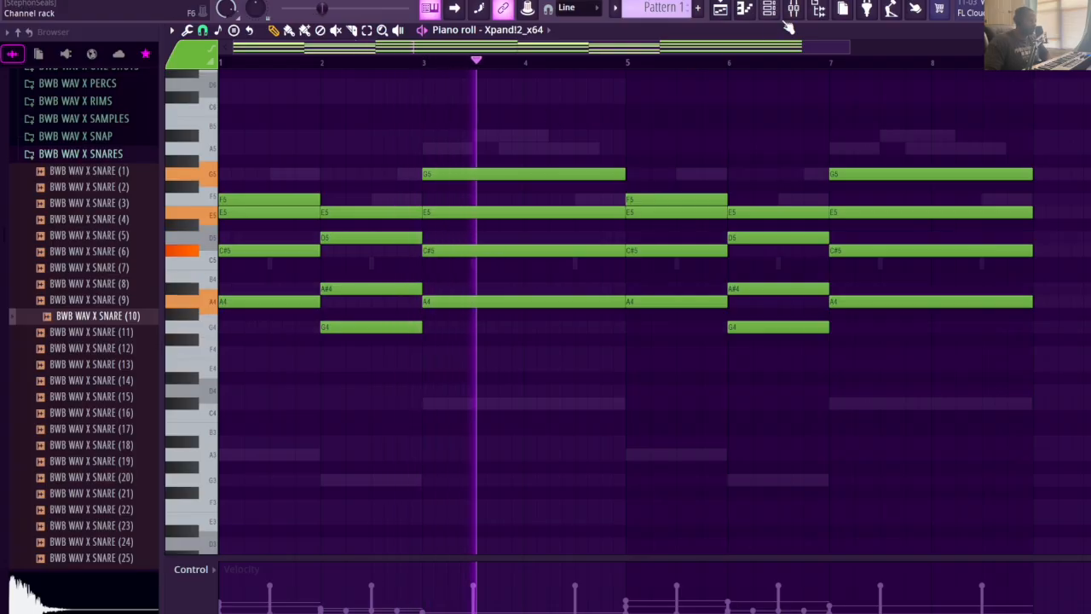
Compare the beat with and without the Xpand!2 layer by muting mixer Insert 8, and close the mixer
key(F9)
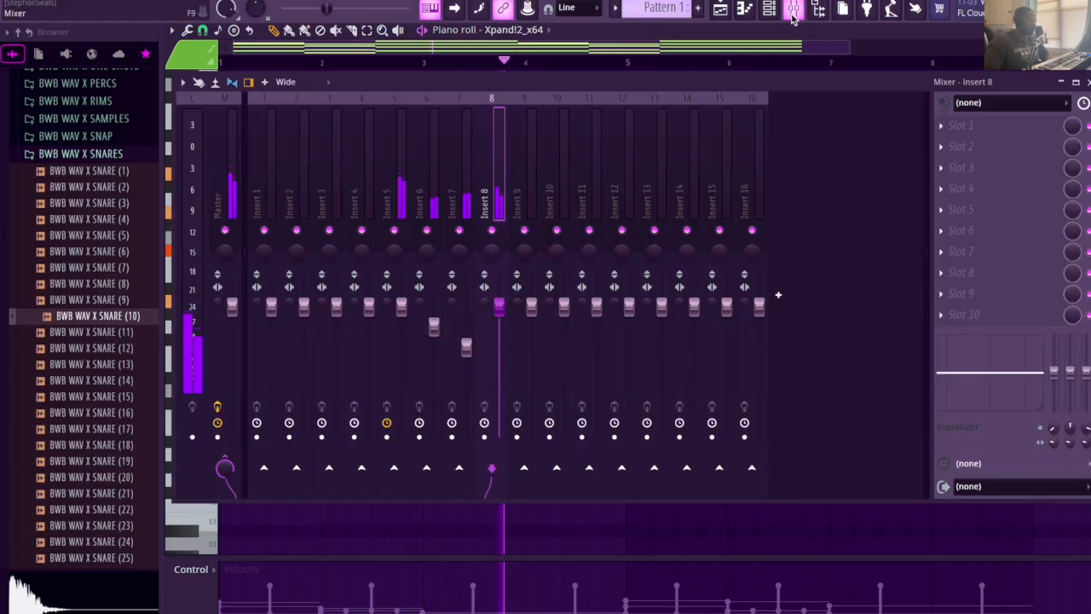
click(493, 232)
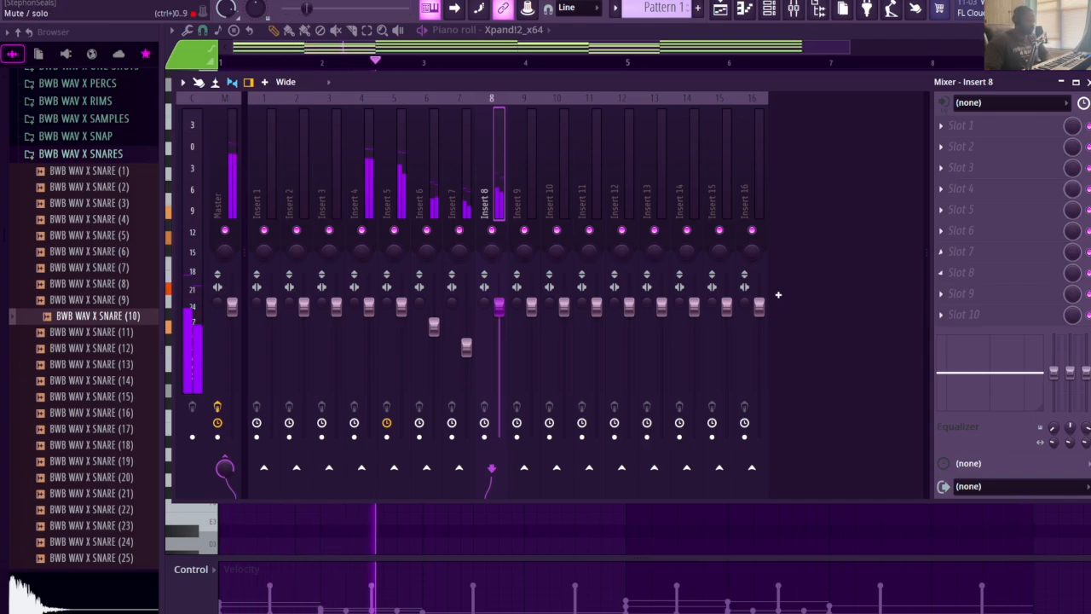
click(1089, 83)
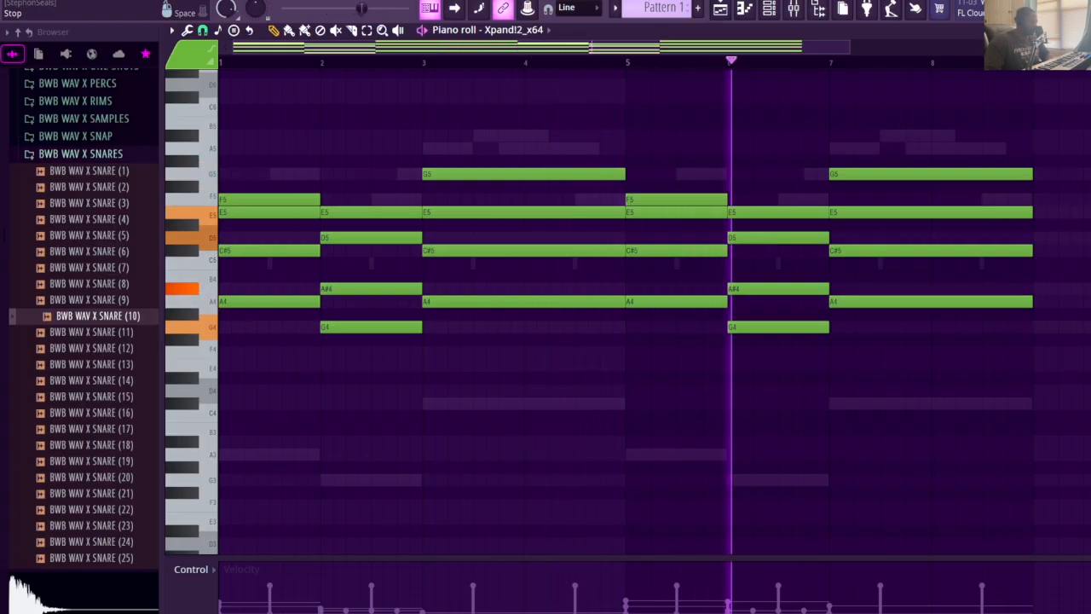
key(space)
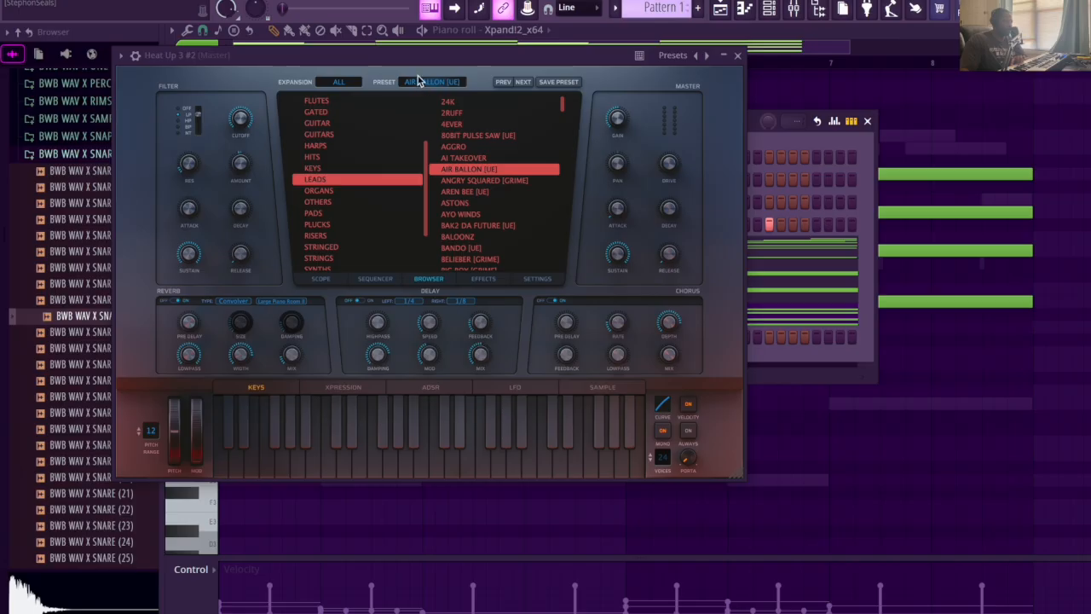
Record a lead line of A5, A#5 and A5 over bars 1 to 4 with the Heat Up 3 AIR BALLON [UE] preset
drag(404, 58, 450, 79)
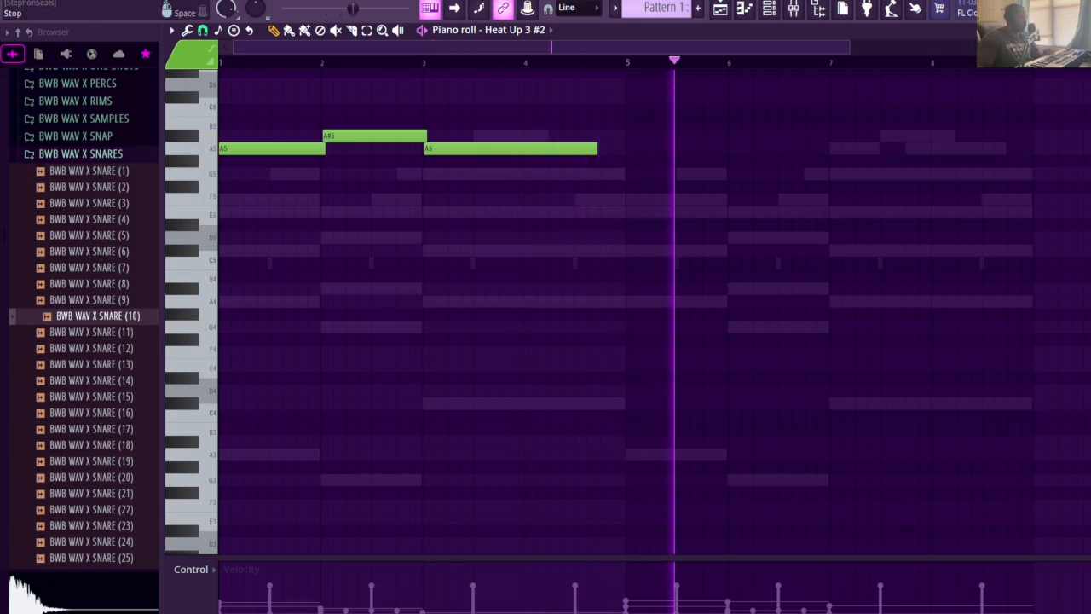
key(space)
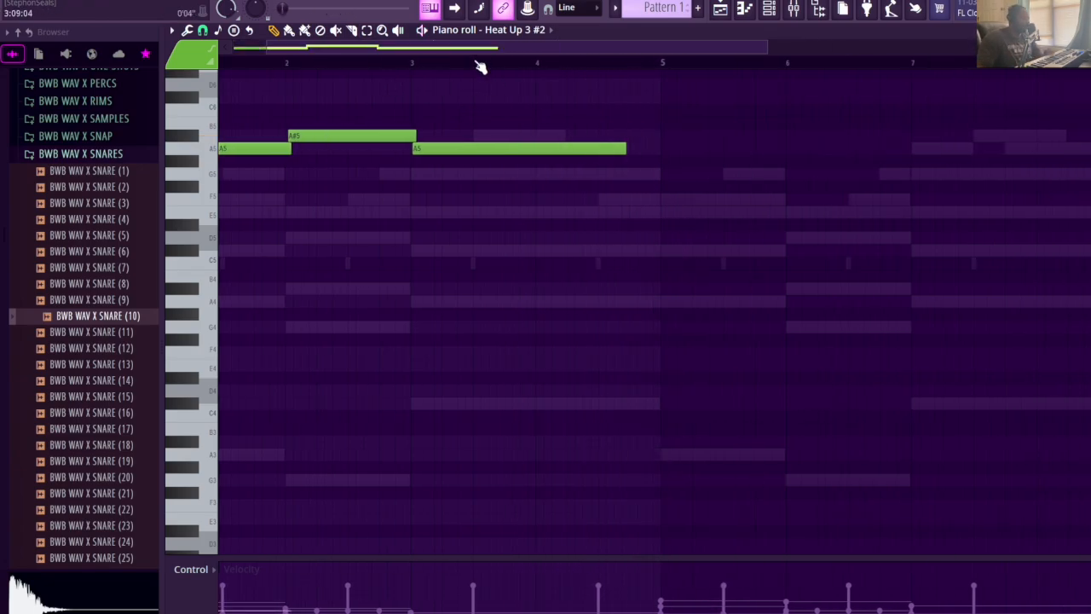
scroll(475, 49, up, 1)
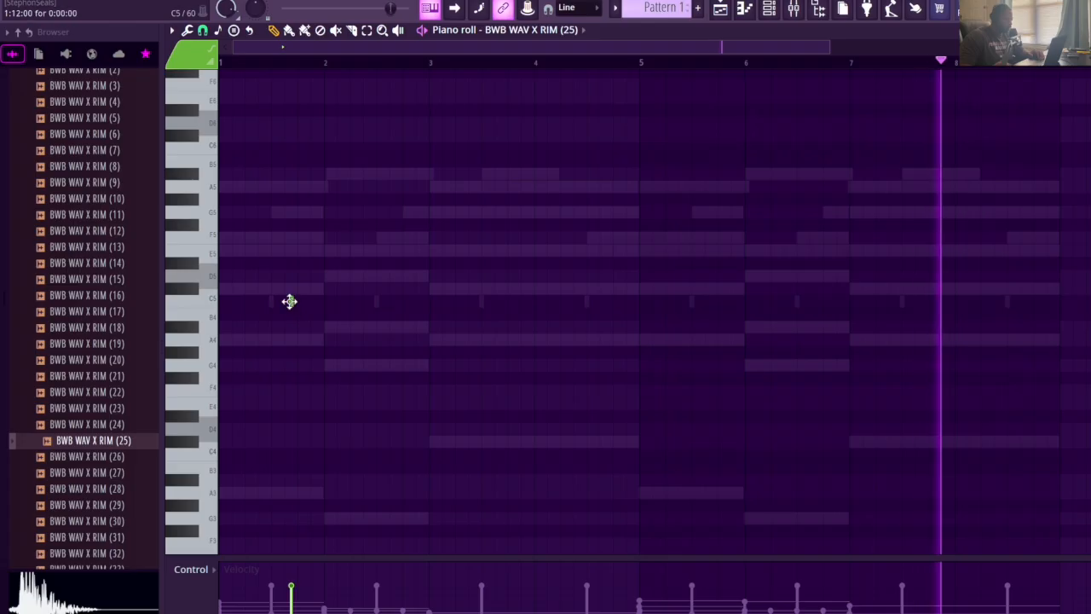
Place C5 rim hits at the end of bar 2 and just after the start of bar 4, with grid snap set to Line
scroll(404, 68, up, 2)
drag(397, 51, 295, 46)
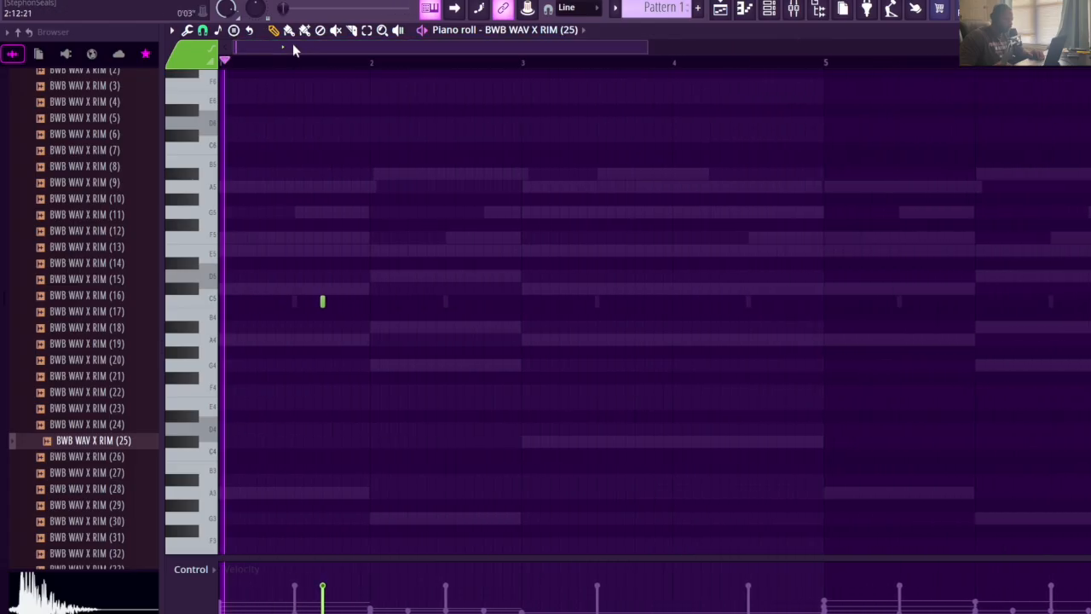
drag(323, 302, 508, 304)
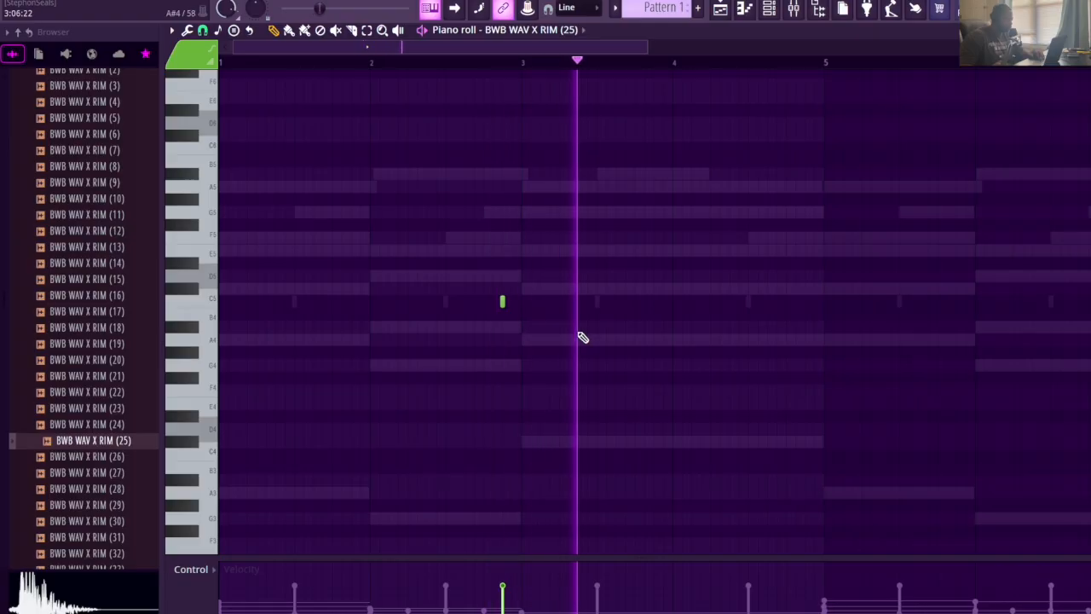
click(203, 32)
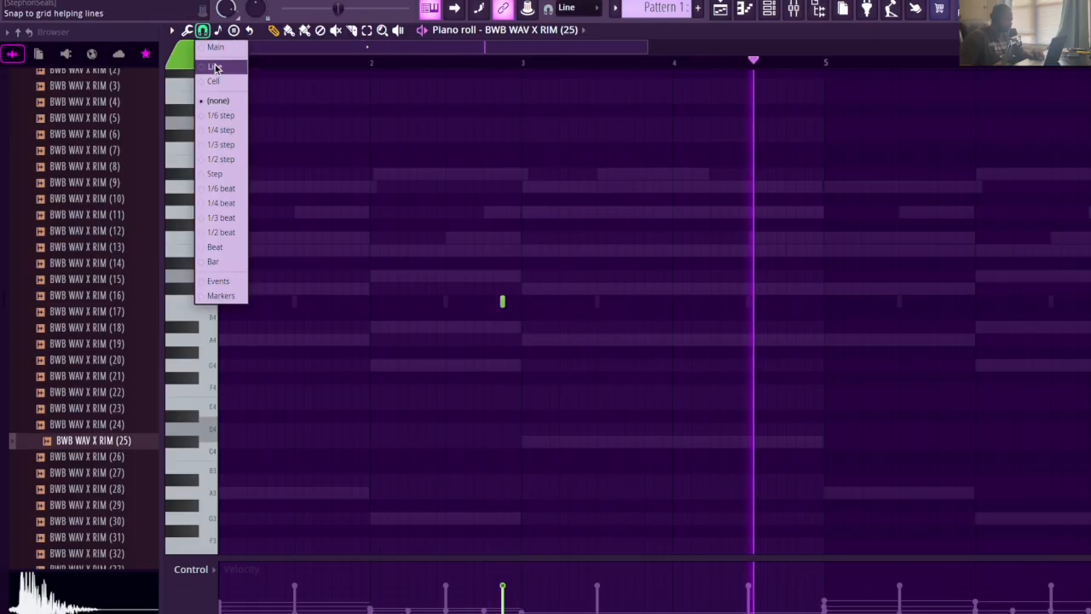
click(215, 68)
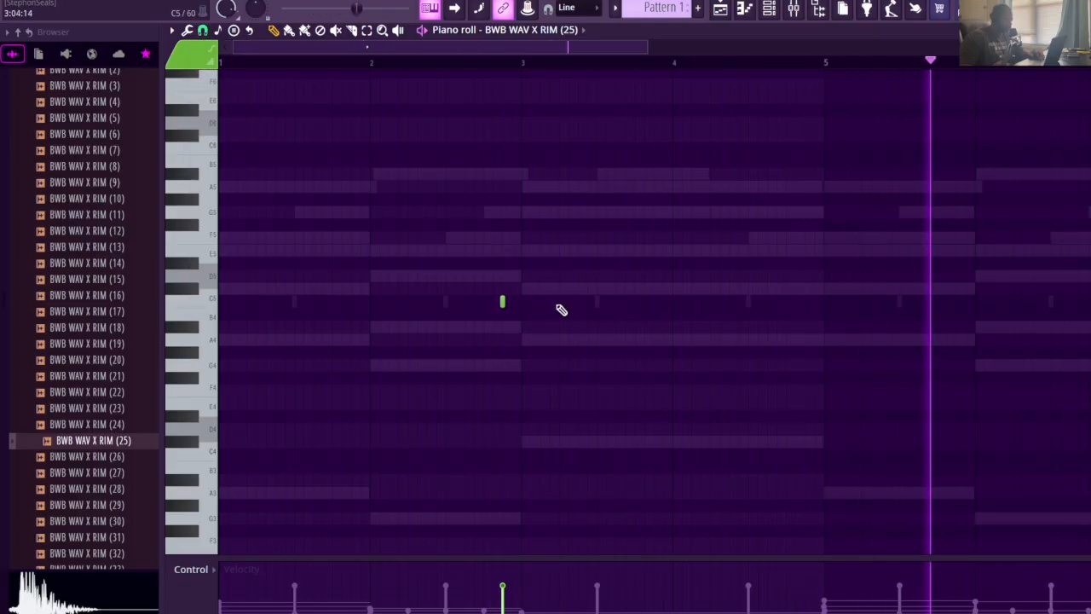
click(653, 302)
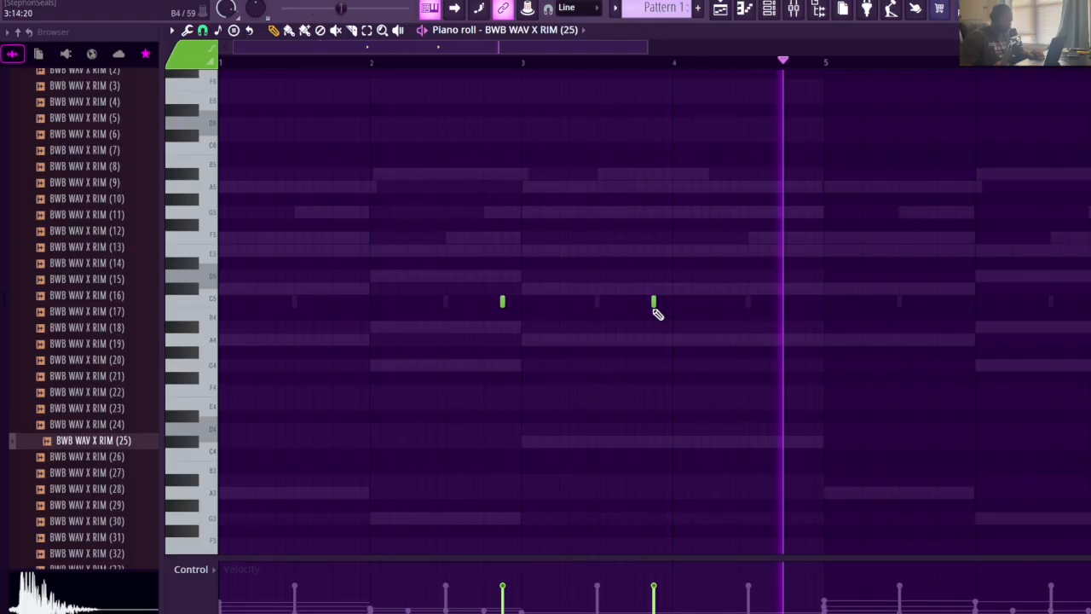
drag(653, 304, 691, 302)
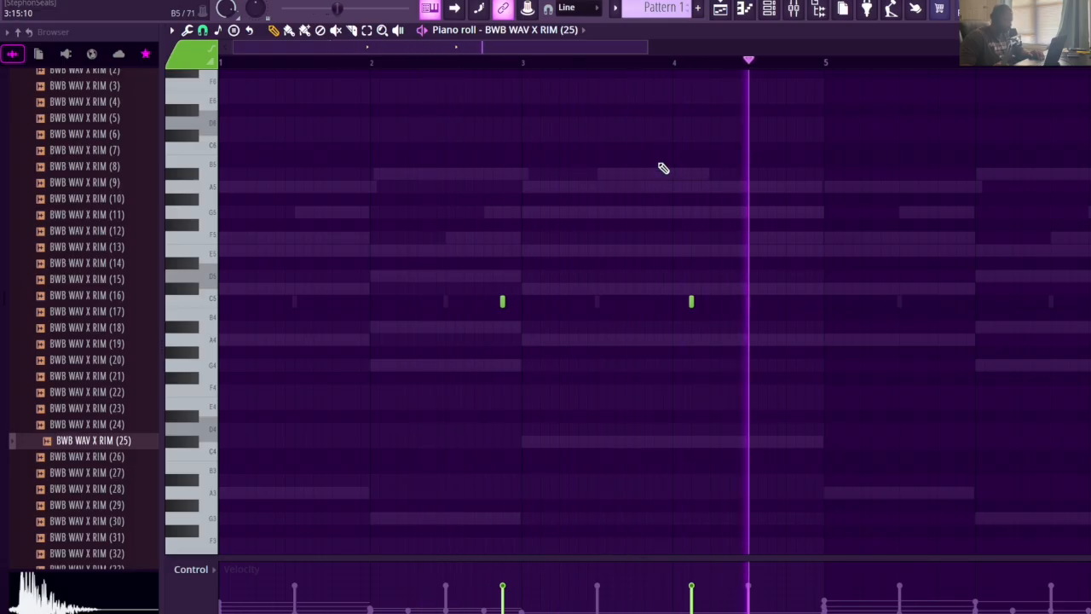
Add C5 rim hits at the end of bar 6 and just after the start of bar 8
drag(557, 53, 734, 49)
click(739, 301)
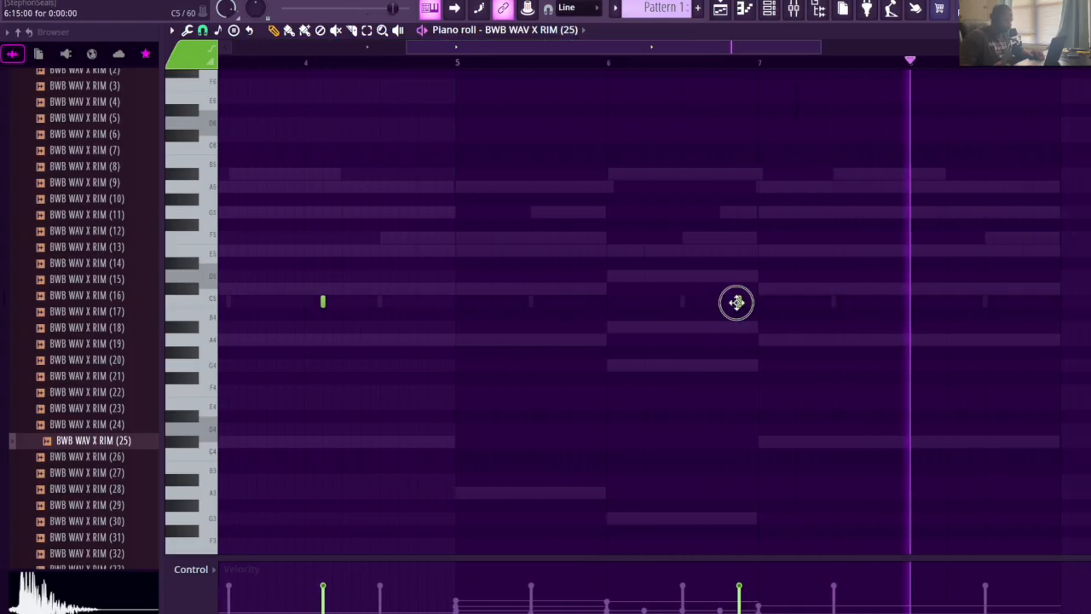
click(929, 301)
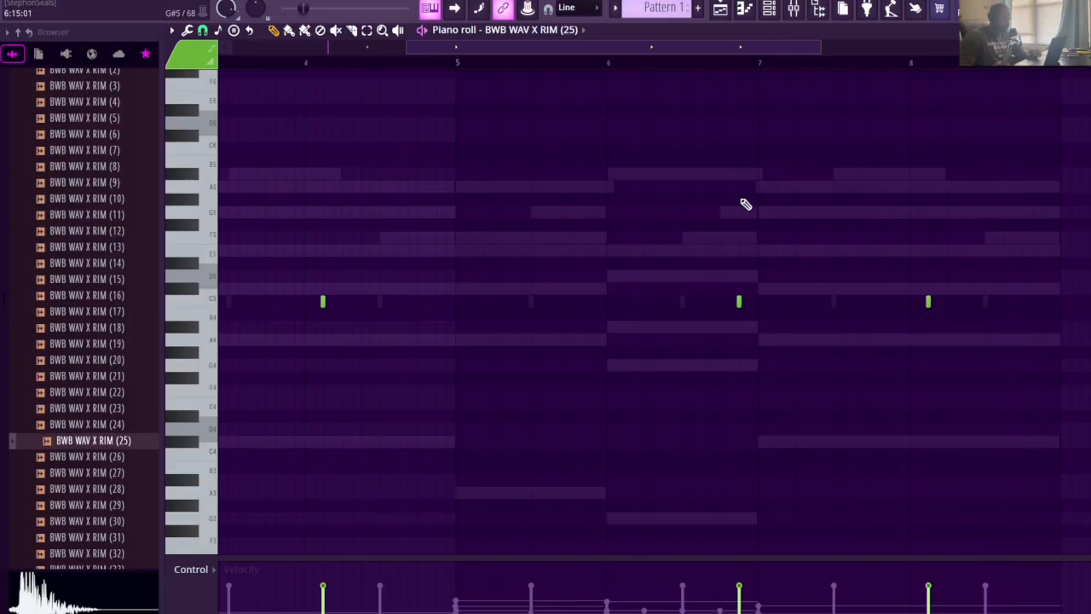
drag(685, 53, 511, 52)
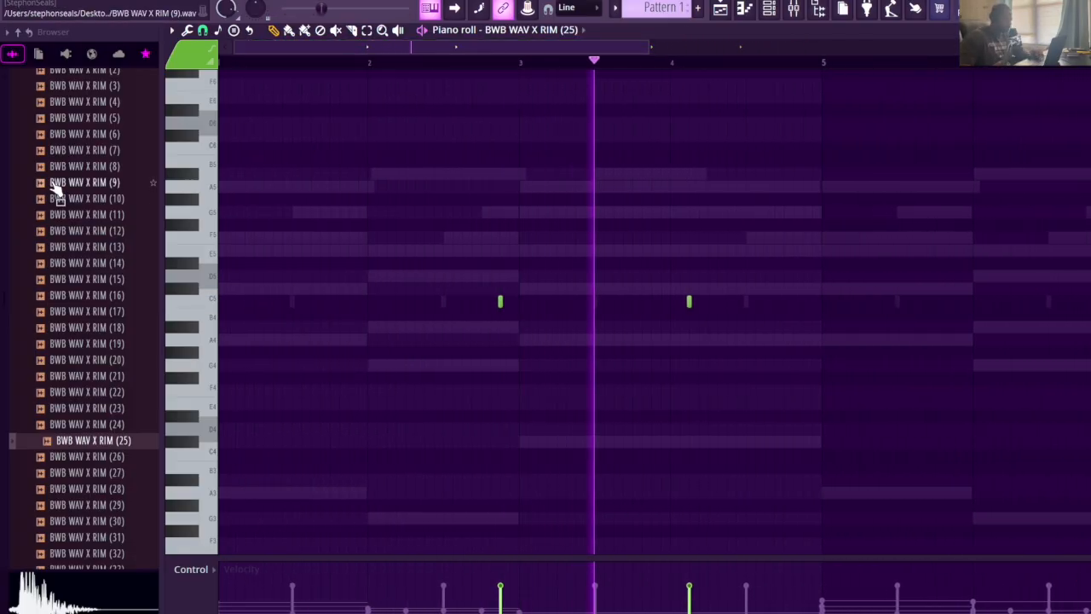
Leave the rim samples and audition samples in the BWB WAV X HI HATS folder
scroll(76, 183, up, 3)
scroll(77, 183, up, 2)
click(85, 198)
scroll(89, 200, up, 3)
click(90, 181)
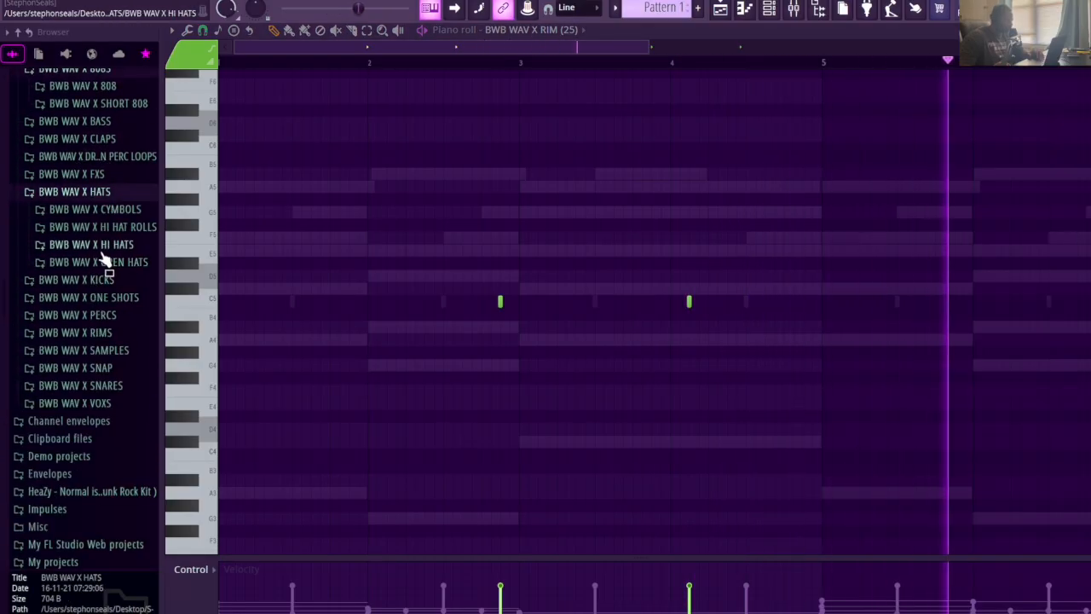
click(115, 245)
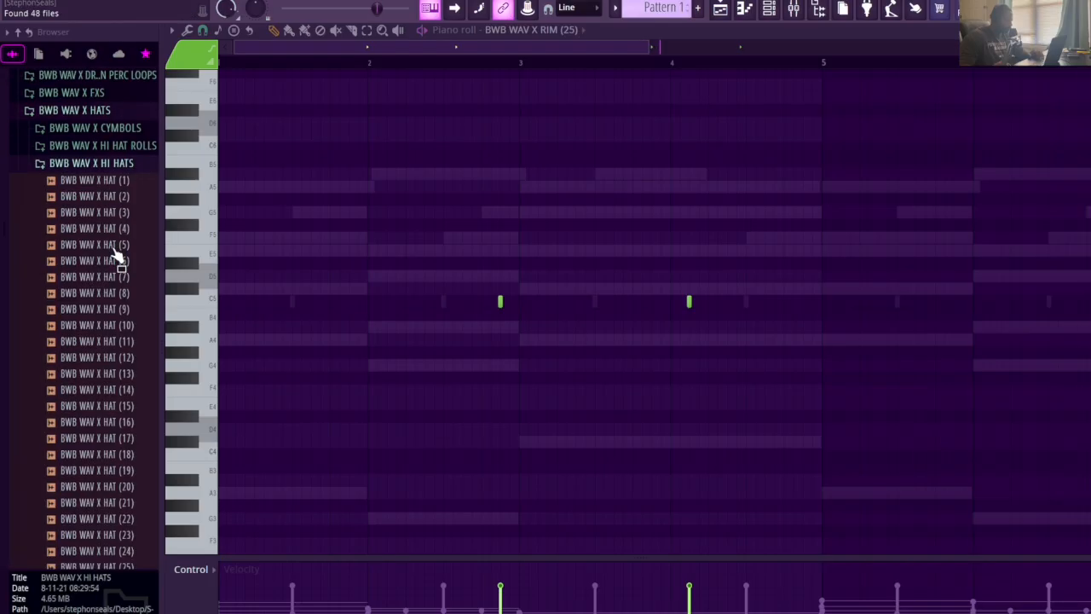
click(108, 213)
scroll(104, 218, up, 3)
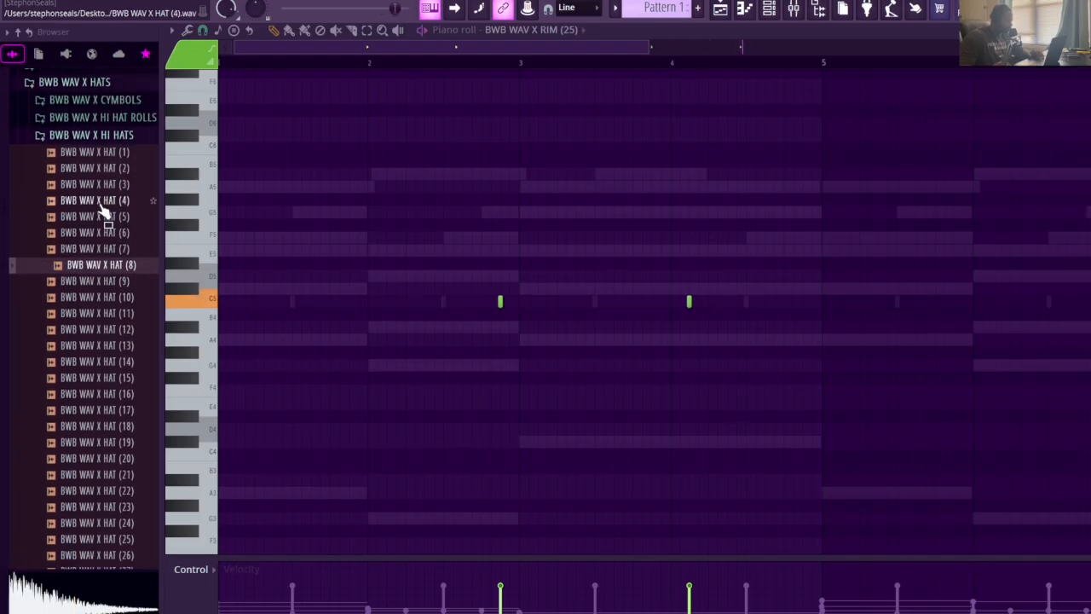
Audition samples in the BWB WAV X OPEN HATS folder up to BWB WAV X OPEN HAT (10)
click(109, 143)
click(109, 162)
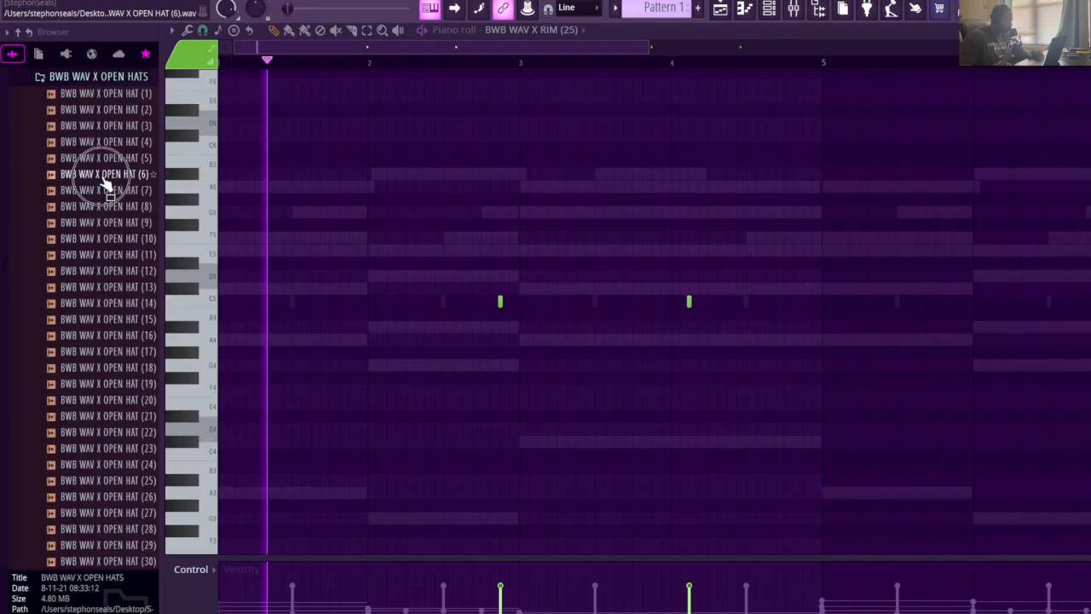
click(108, 176)
click(107, 191)
click(109, 206)
click(109, 242)
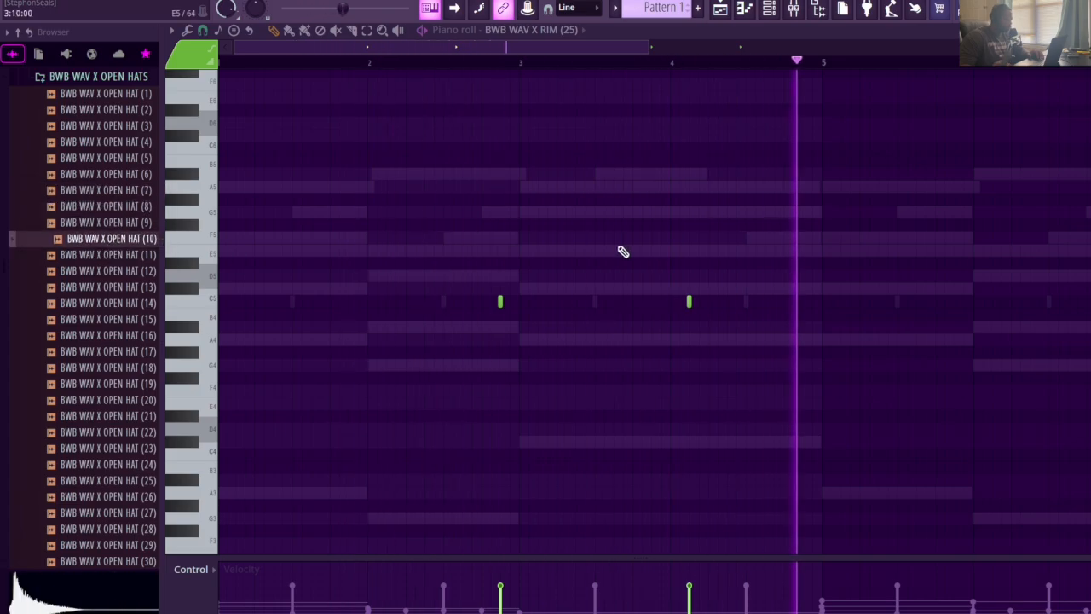
Add BWB WAV X OPEN HAT (10) as a new channel and place its C5 hit on beat 4 of bar 1
click(772, 13)
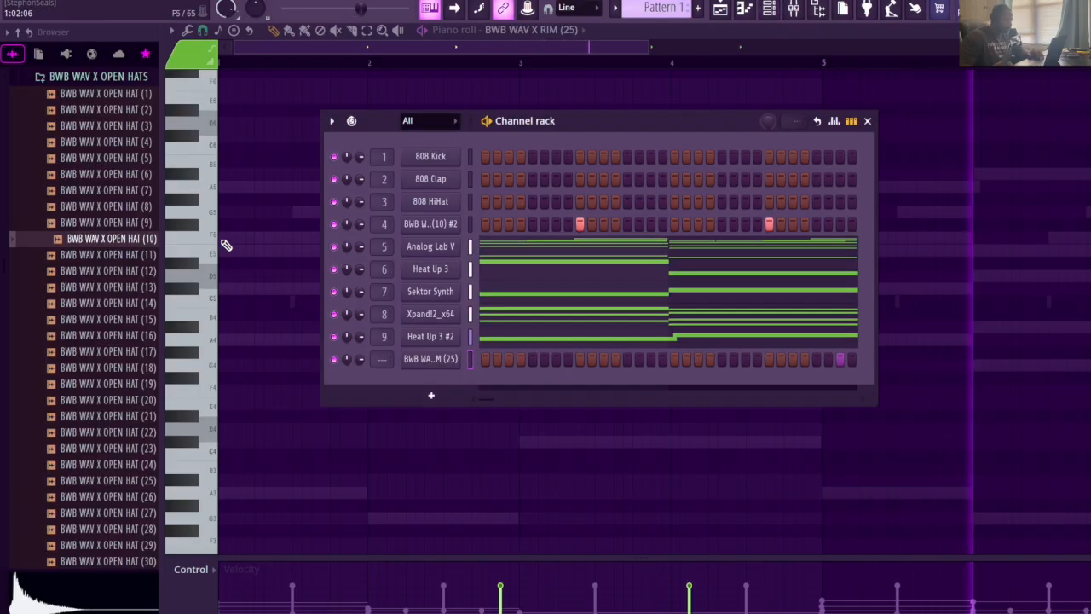
drag(110, 241, 442, 379)
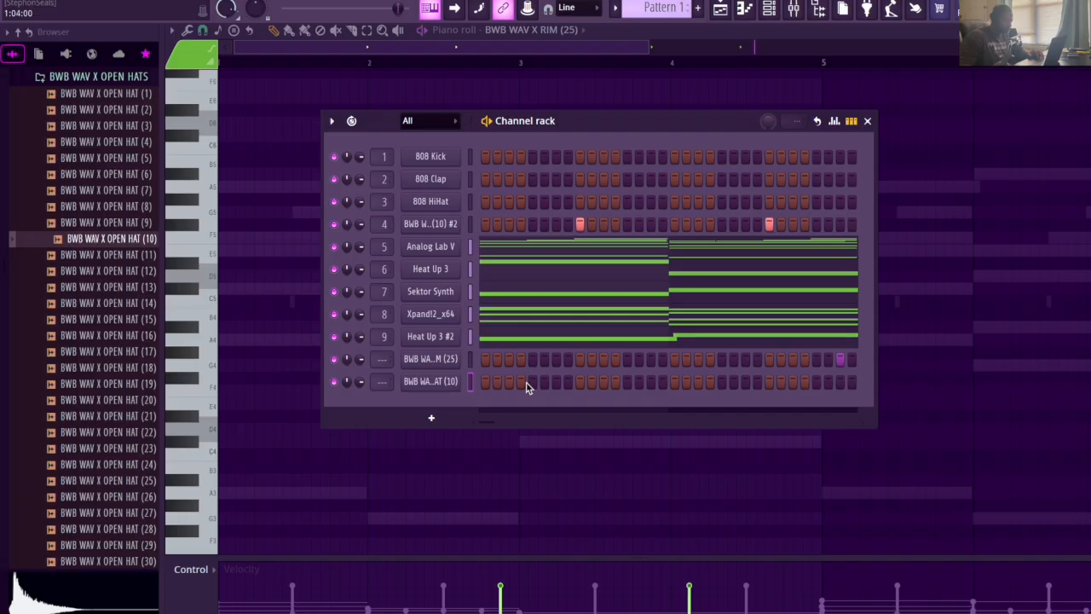
right_click(460, 375)
click(482, 380)
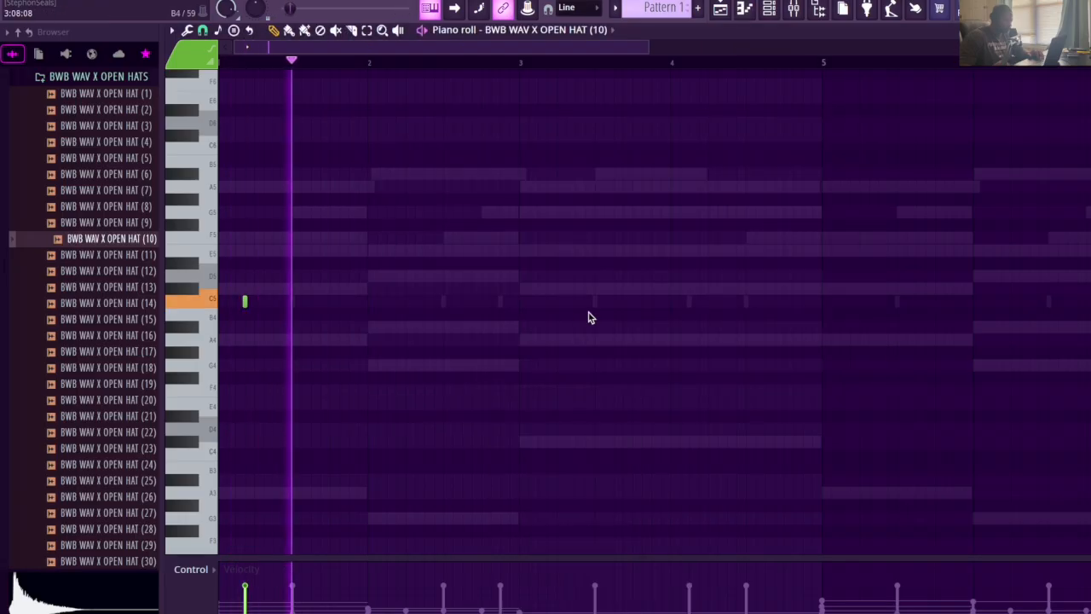
scroll(437, 65, up, 1)
drag(435, 49, 352, 39)
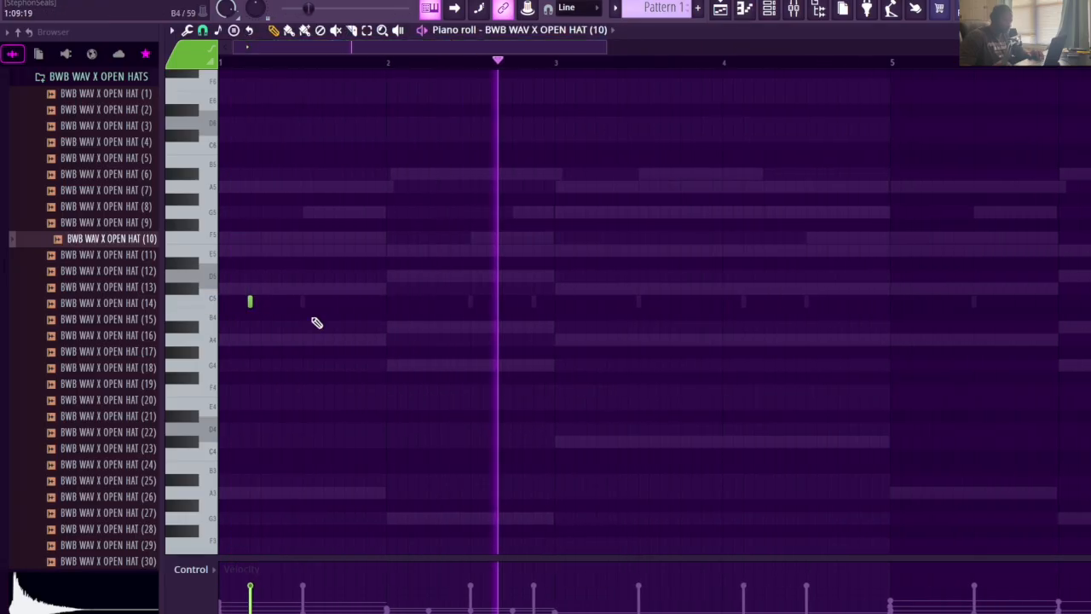
drag(249, 299, 346, 309)
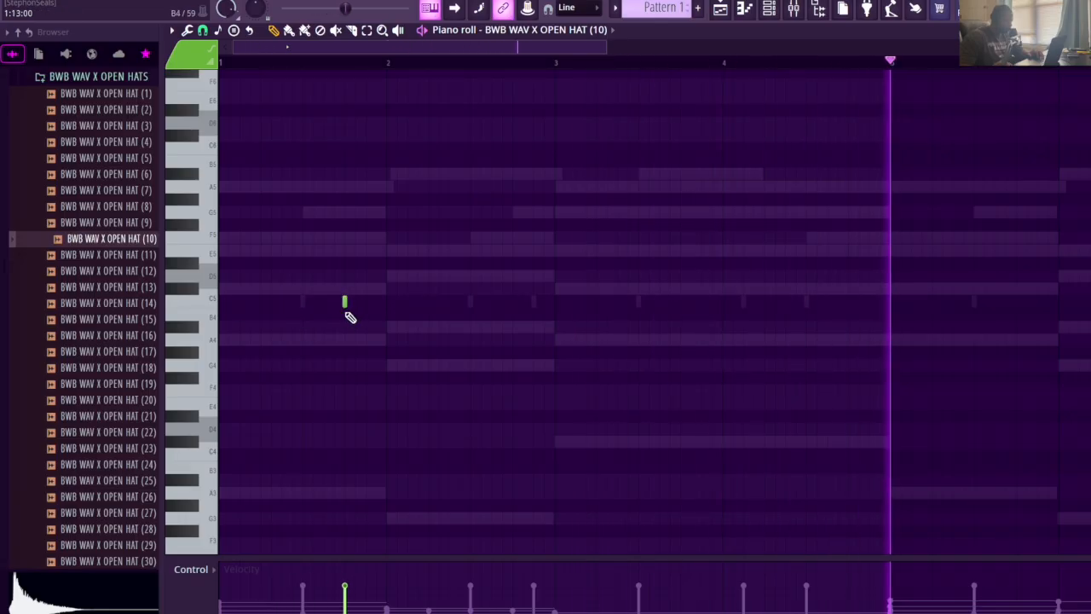
Restart playback and add an open hat hit on beat 2 of bar 3
key(space)
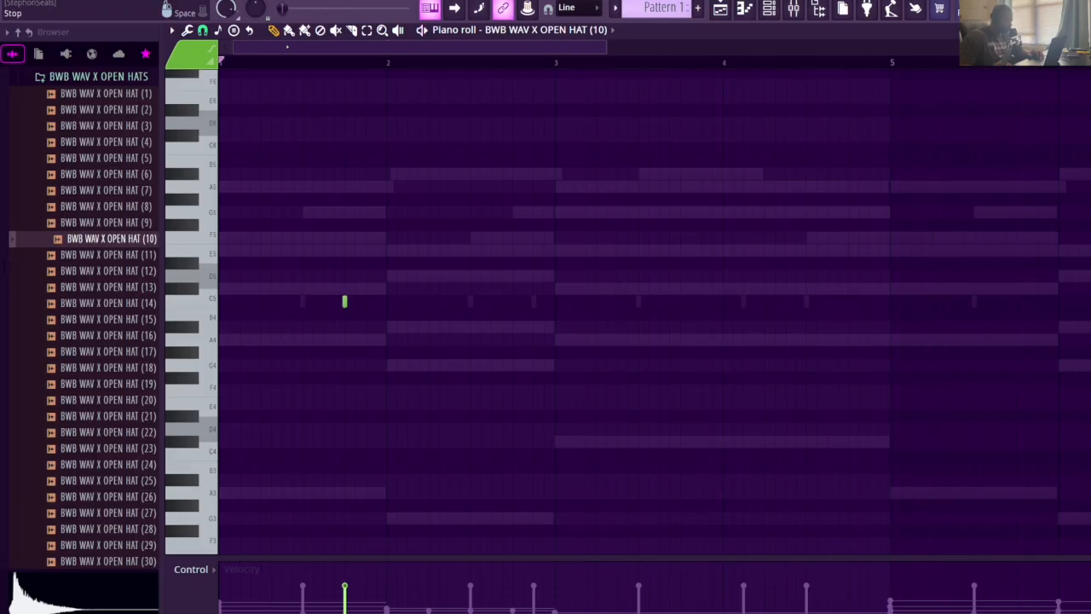
key(space)
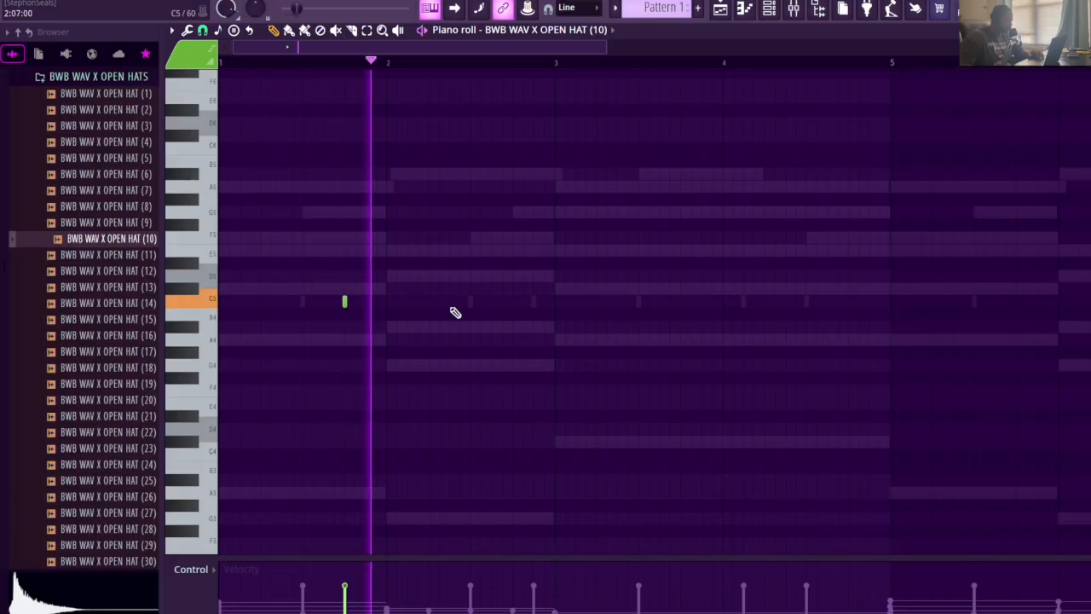
click(593, 300)
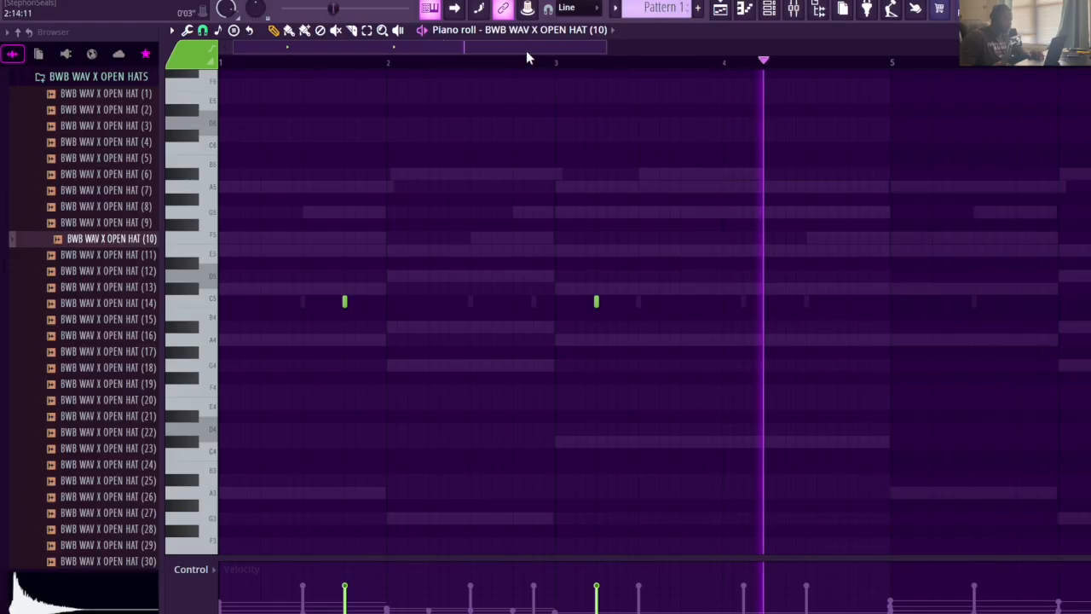
drag(528, 51, 536, 52)
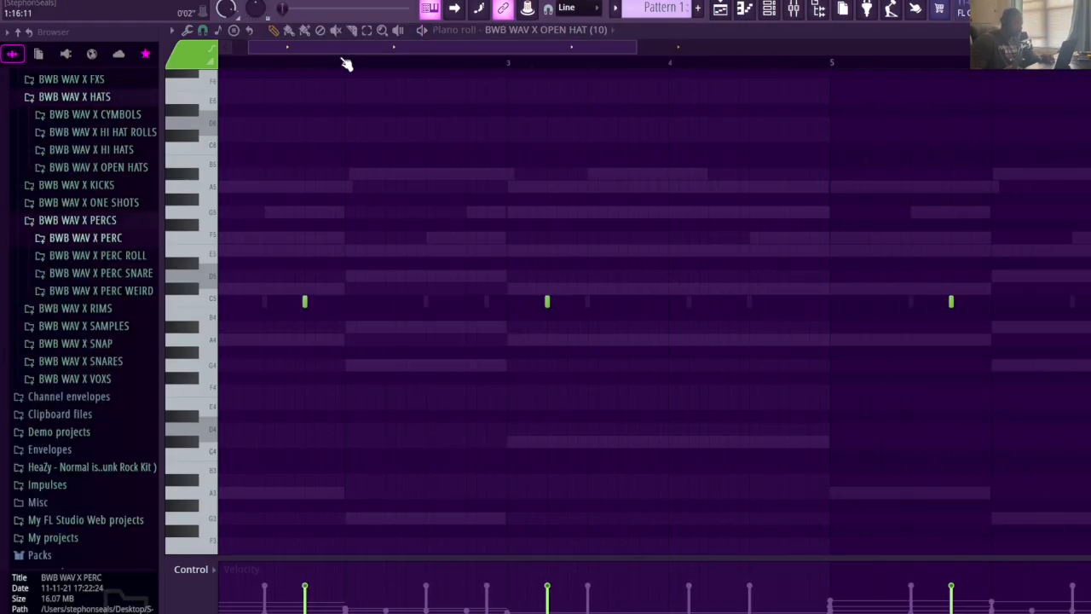
Review the open hat pattern across the bars and open the BWB WAV X HI HATS sample folder
drag(331, 48, 290, 49)
scroll(301, 63, down, 3)
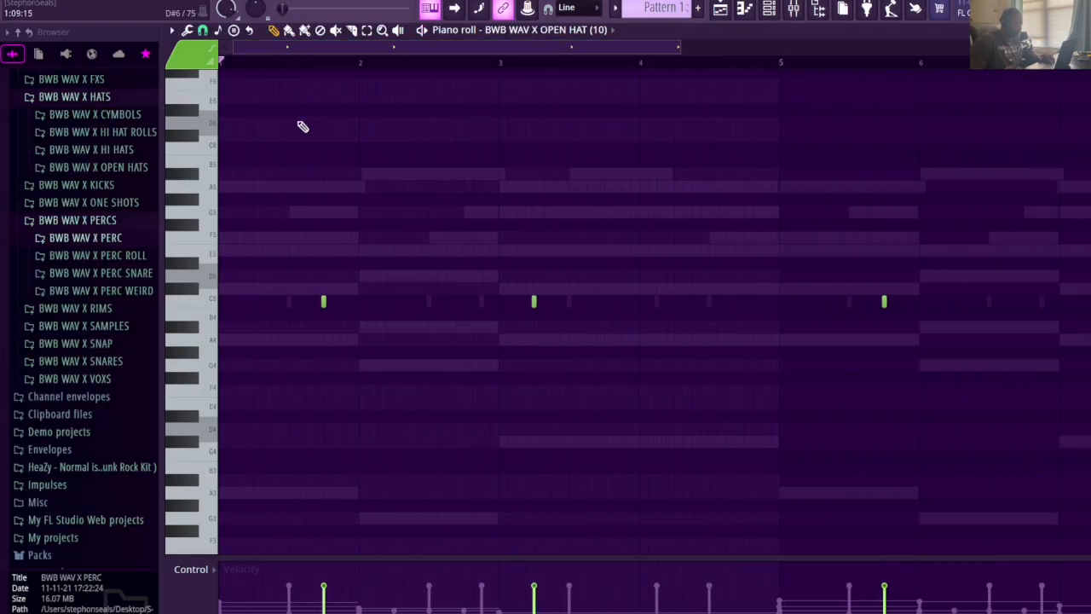
scroll(475, 66, down, 1)
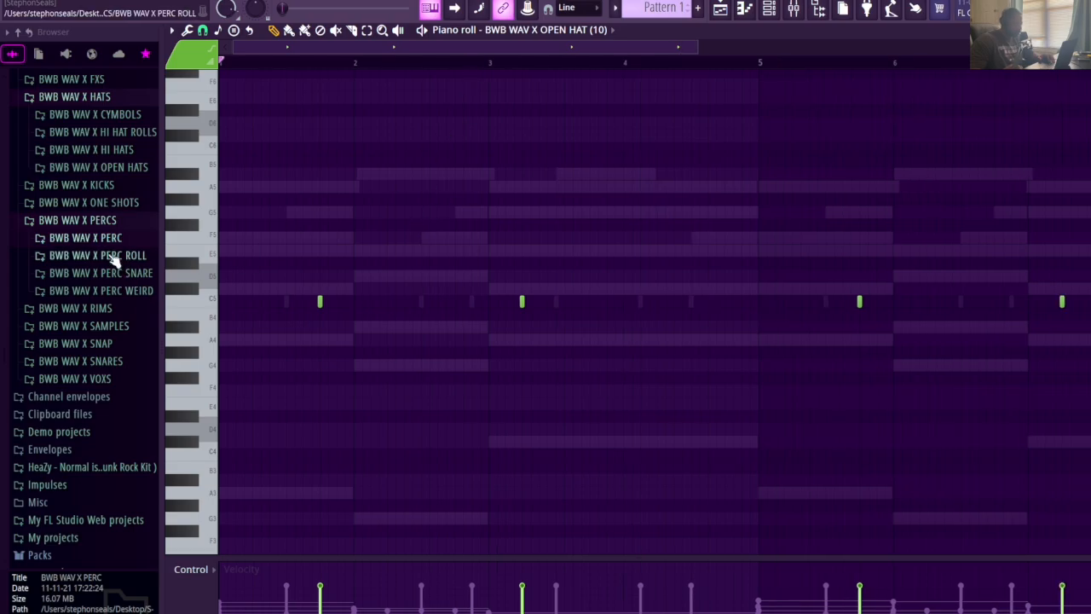
click(110, 154)
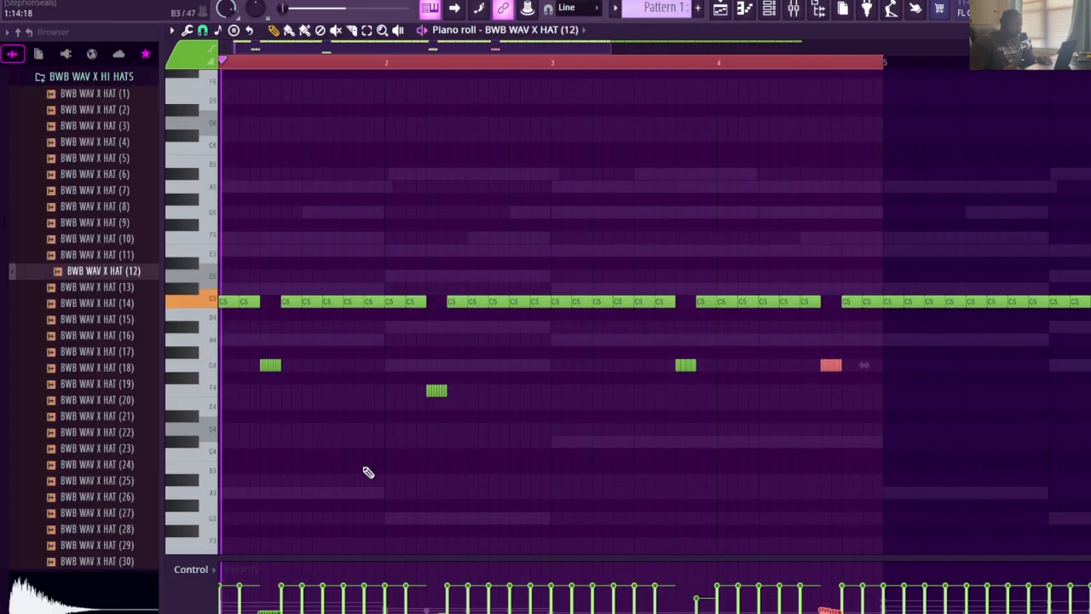
Lower the velocities of the C5 hi-hat notes to varying levels through bar 1 and the start of bar 2
click(240, 602)
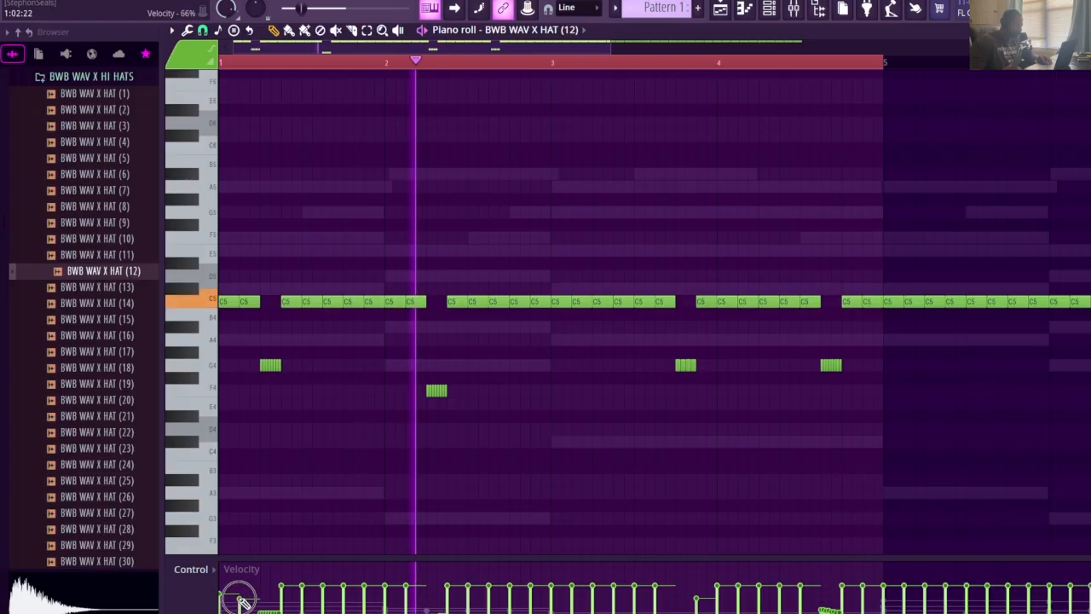
click(290, 595)
click(301, 602)
click(323, 591)
click(344, 608)
click(364, 598)
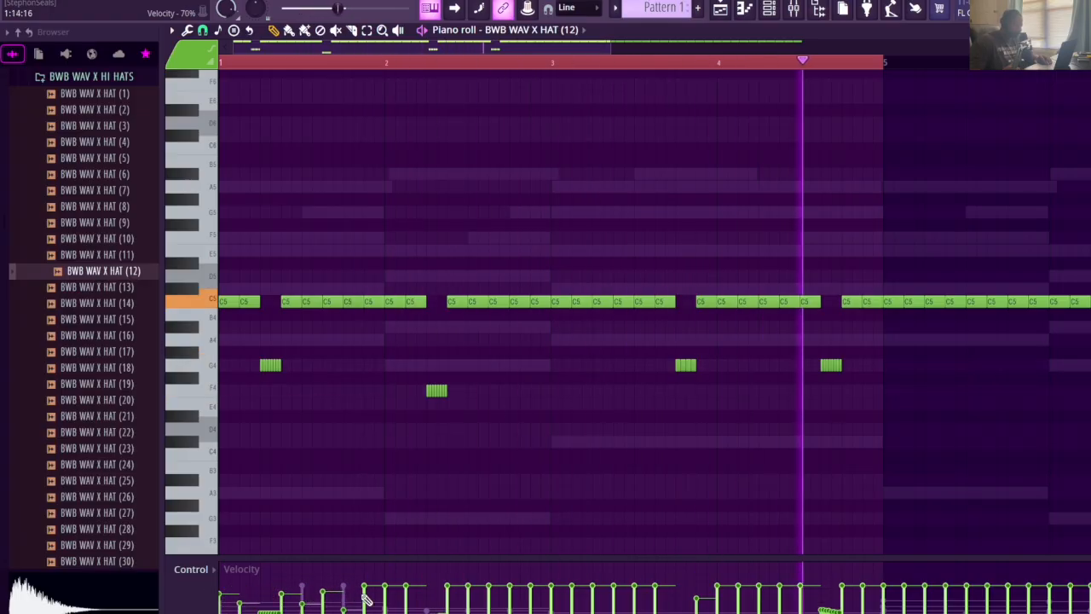
click(385, 607)
click(406, 597)
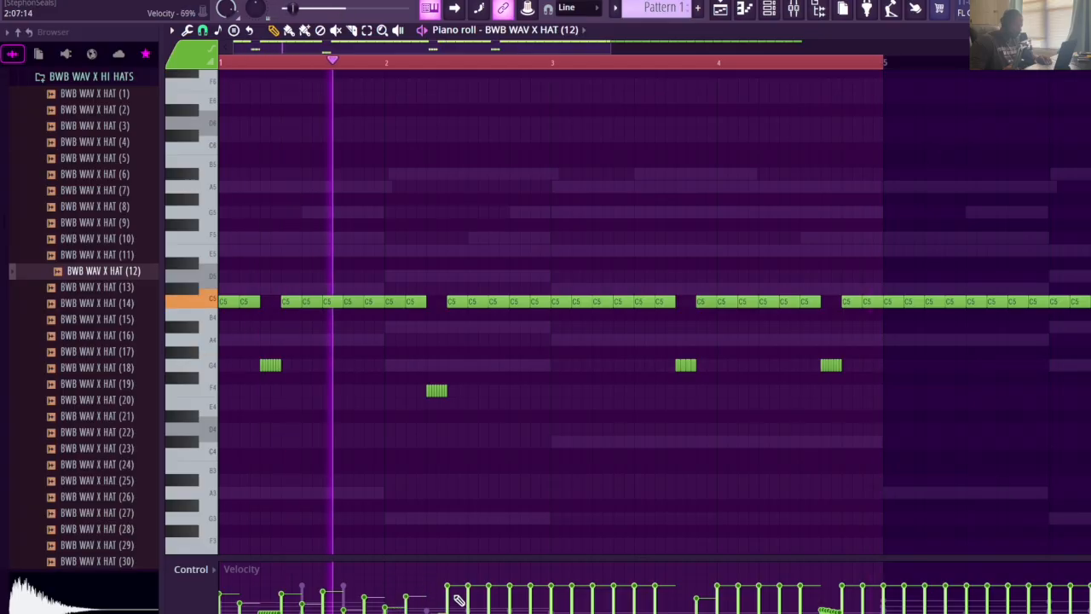
Lower the C5 hi-hat velocities to varying levels from the second beat of bar 2 through beat 3 of bar 3
click(447, 593)
click(468, 595)
click(488, 594)
click(509, 598)
click(529, 604)
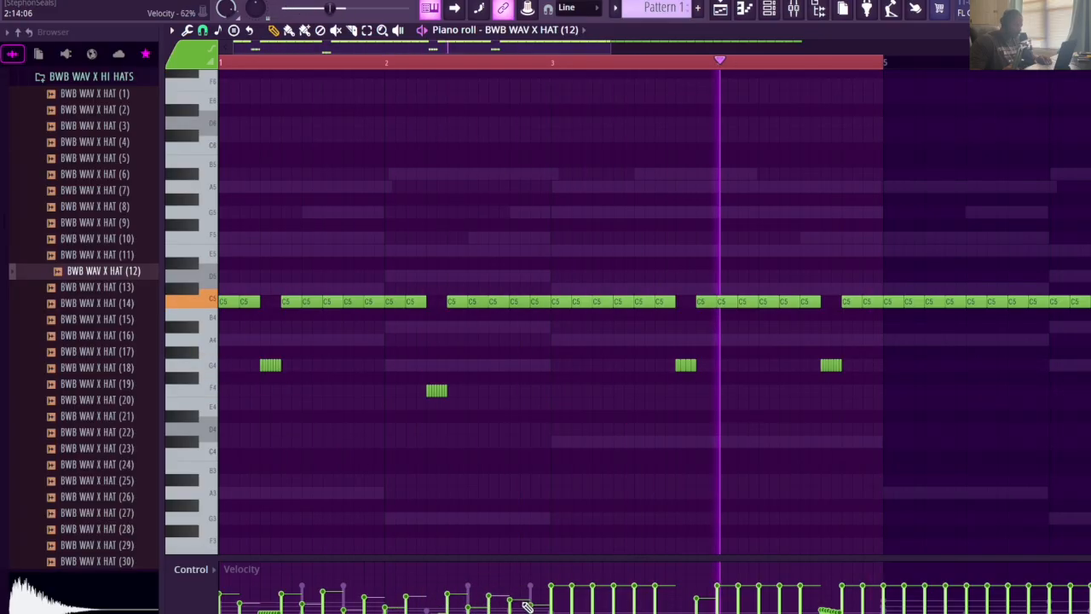
click(550, 595)
click(591, 597)
click(612, 609)
click(634, 603)
click(655, 601)
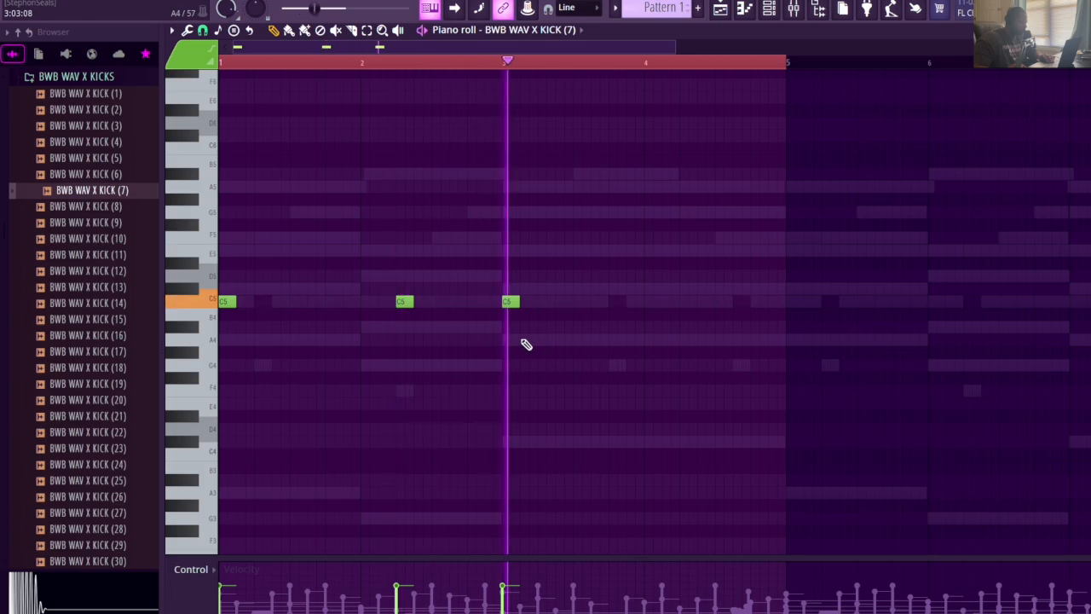
Add C5 notes for BWB WAV X KICK (7) on beat 4 of bar 3 and beat 4 of bar 4
click(614, 303)
click(648, 303)
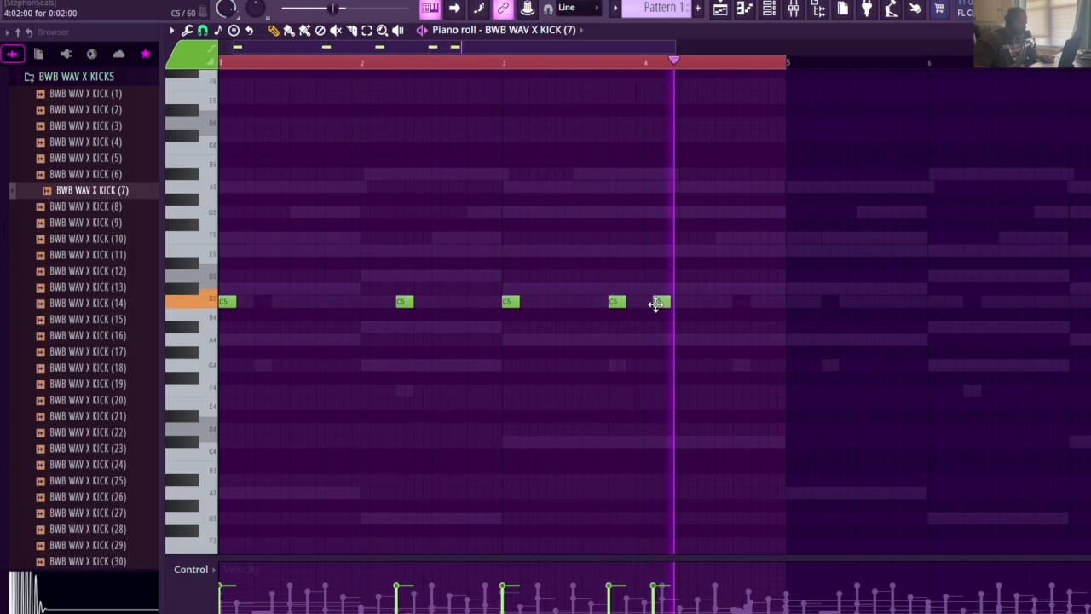
drag(648, 304, 686, 305)
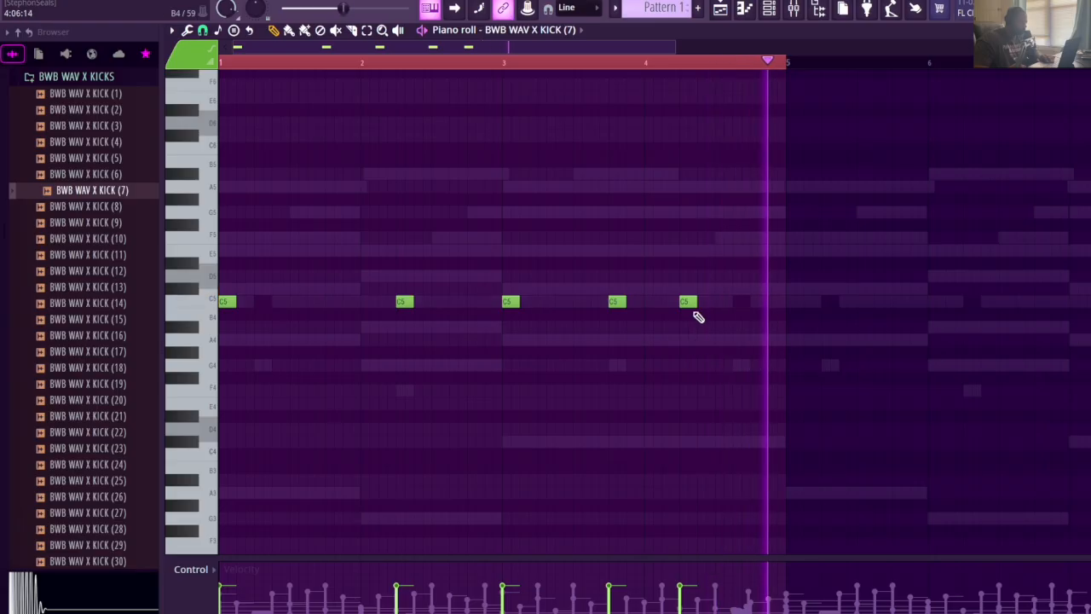
drag(689, 303, 706, 303)
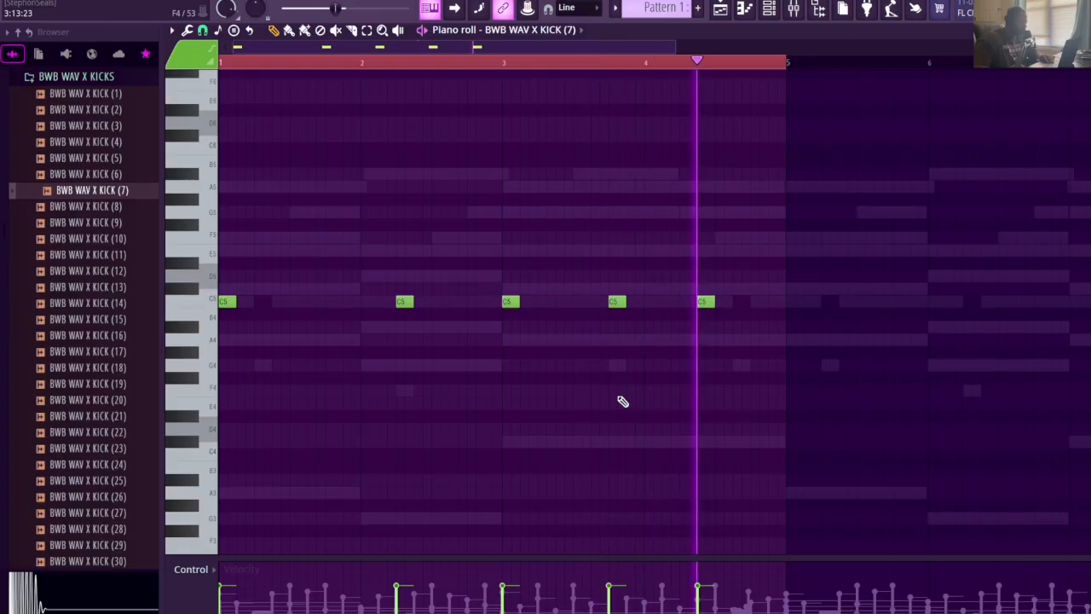
drag(705, 303, 758, 304)
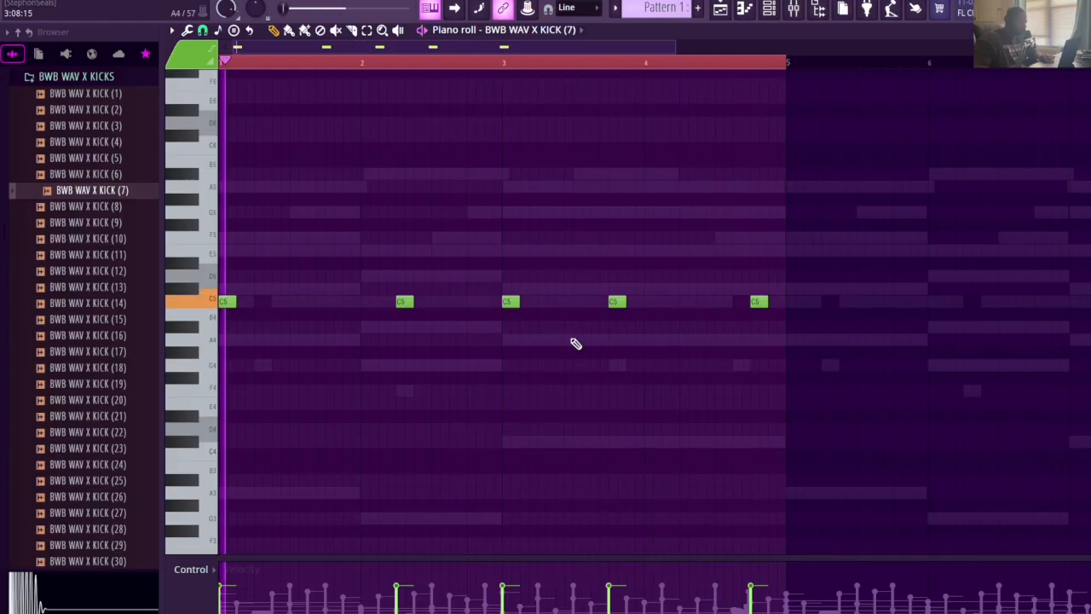
Try to move the C5 kick note on beat 4 of bar 3 half a beat later, returning it to beat 4
drag(619, 302, 633, 304)
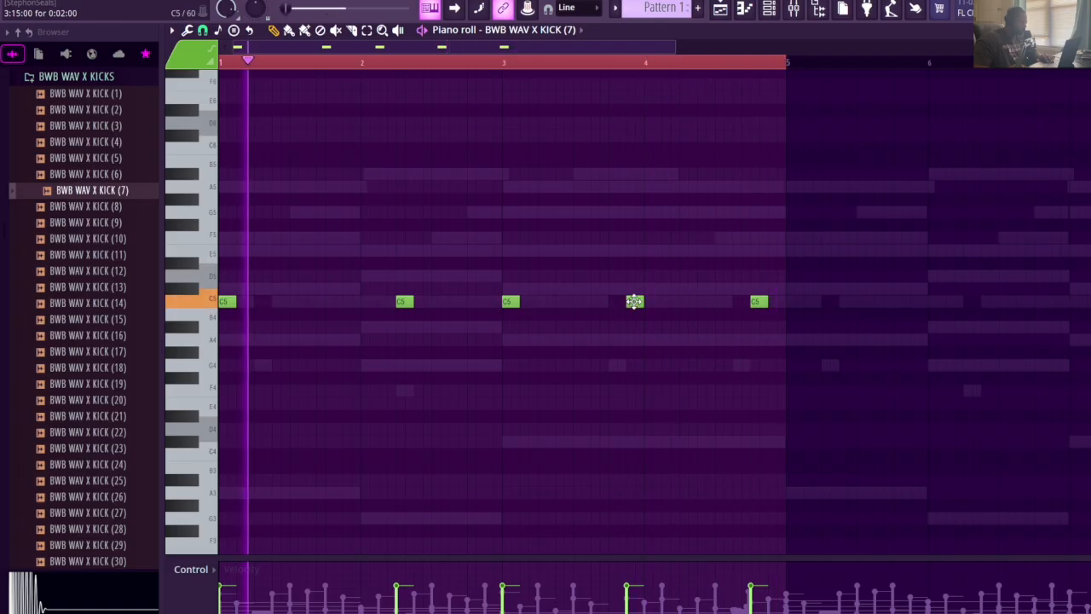
drag(634, 302, 617, 302)
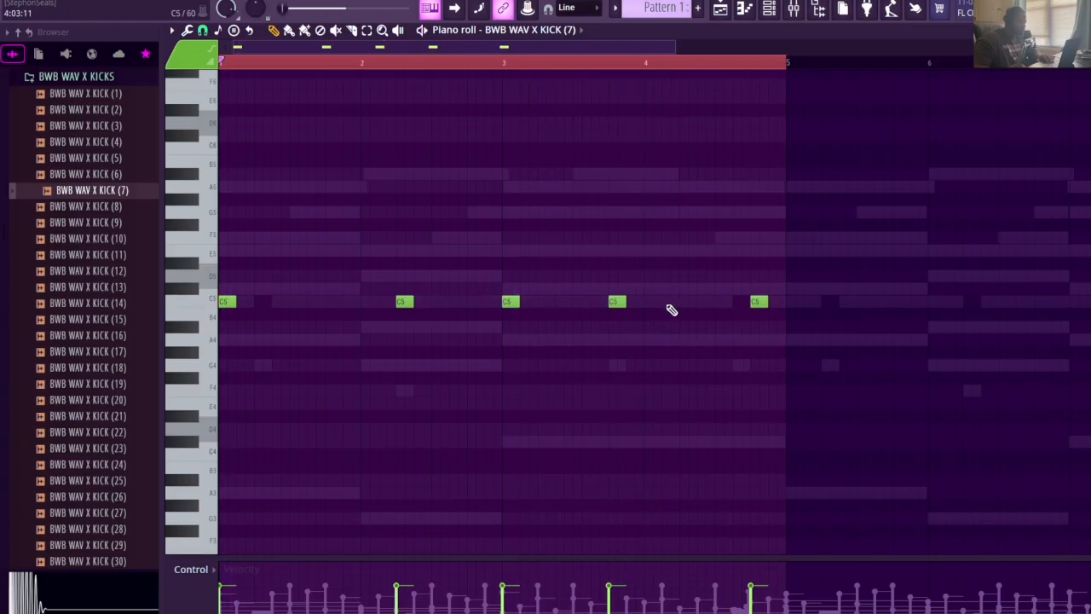
Open the BWB WAV X RIM (25) notes and delete the C5 rim hits in bars 4 and 8
click(769, 10)
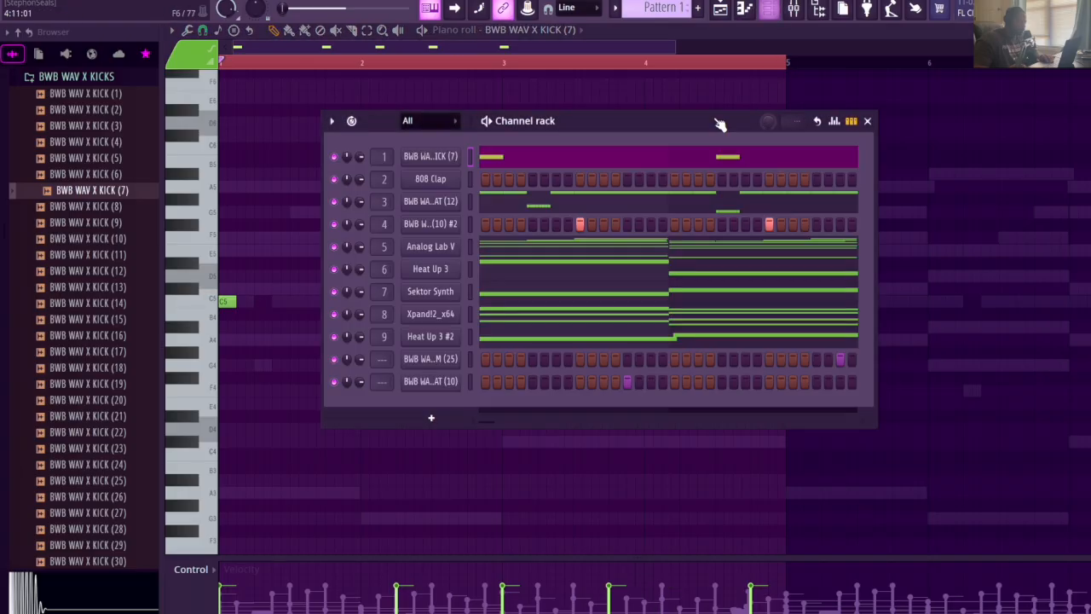
right_click(440, 364)
click(484, 359)
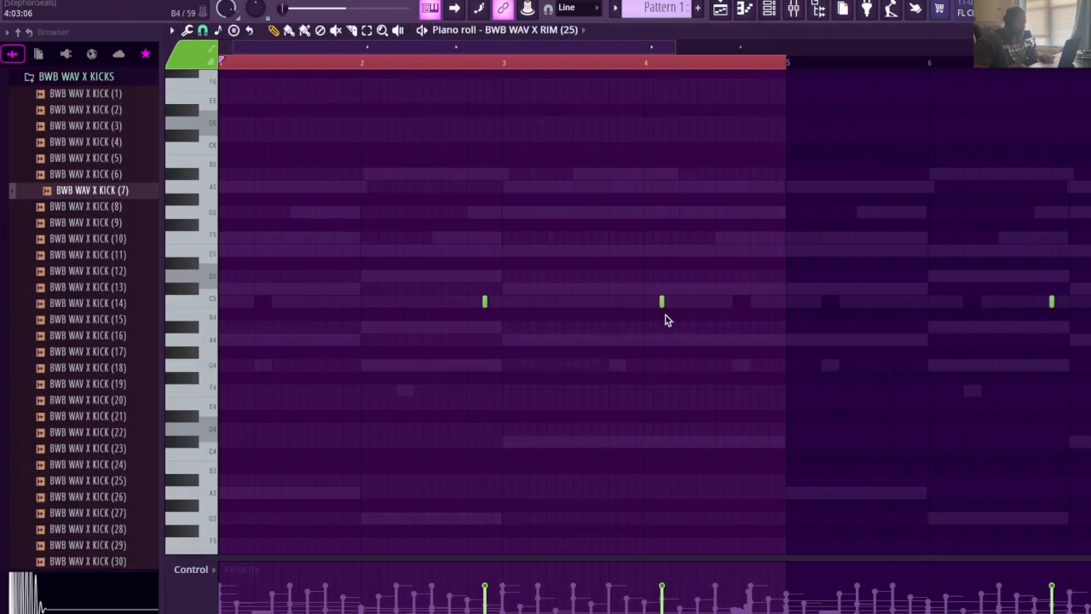
drag(525, 52, 384, 70)
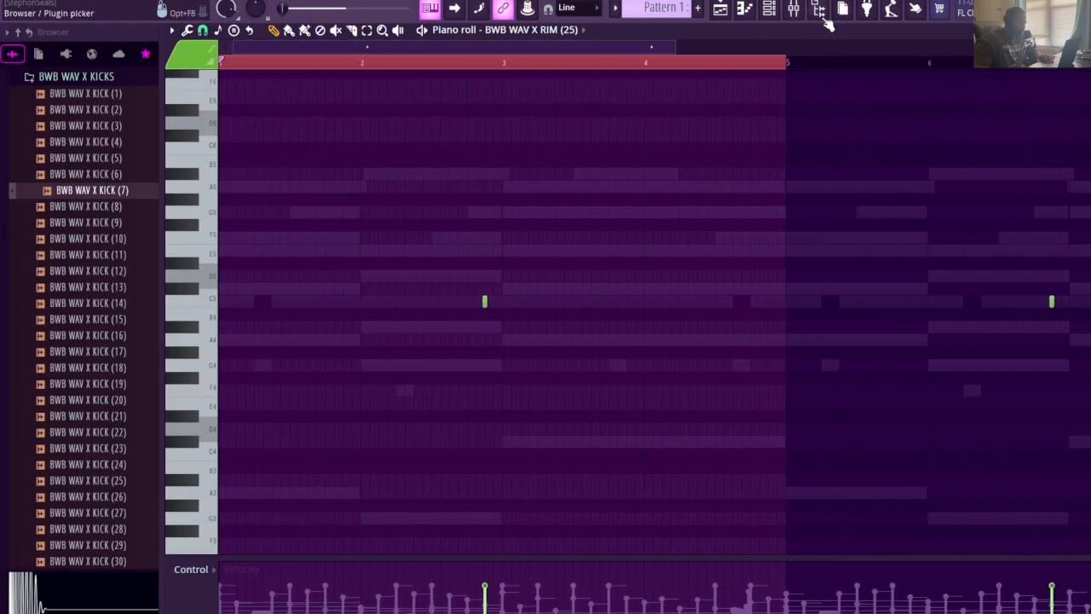
Add a C5 note for BWB WAV X KICK (7) on beat 2 of bar 4 and duplicate the four-bar kick pattern from bar 5
click(772, 10)
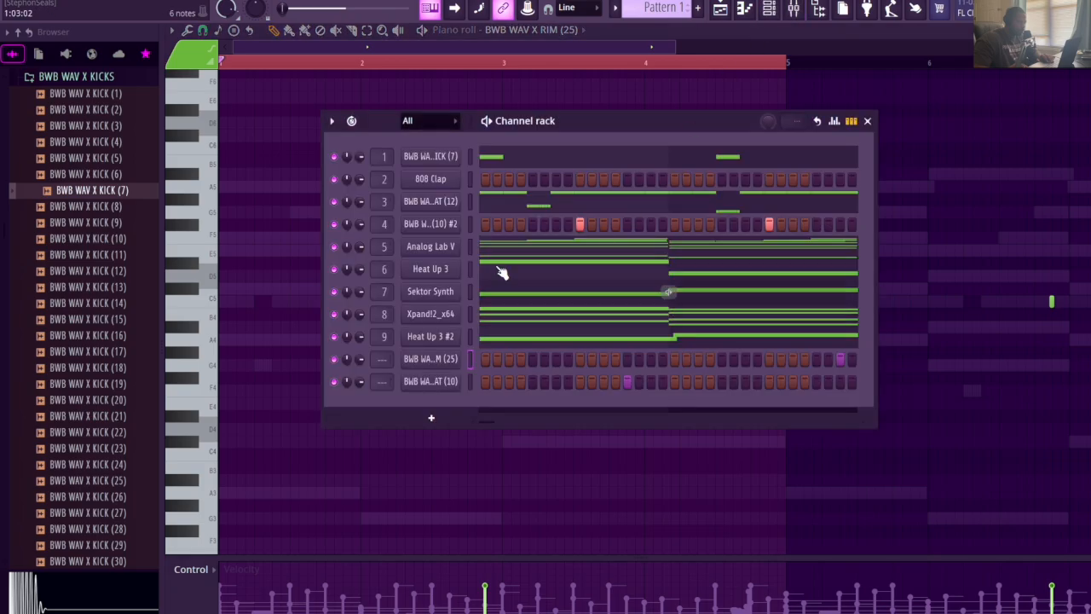
right_click(421, 163)
click(481, 157)
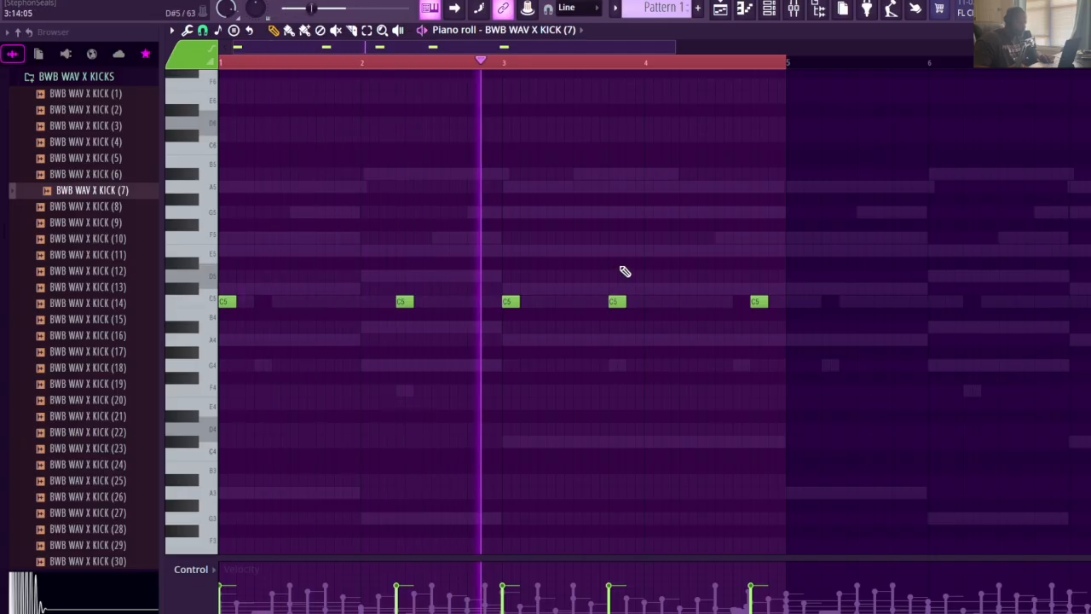
click(682, 303)
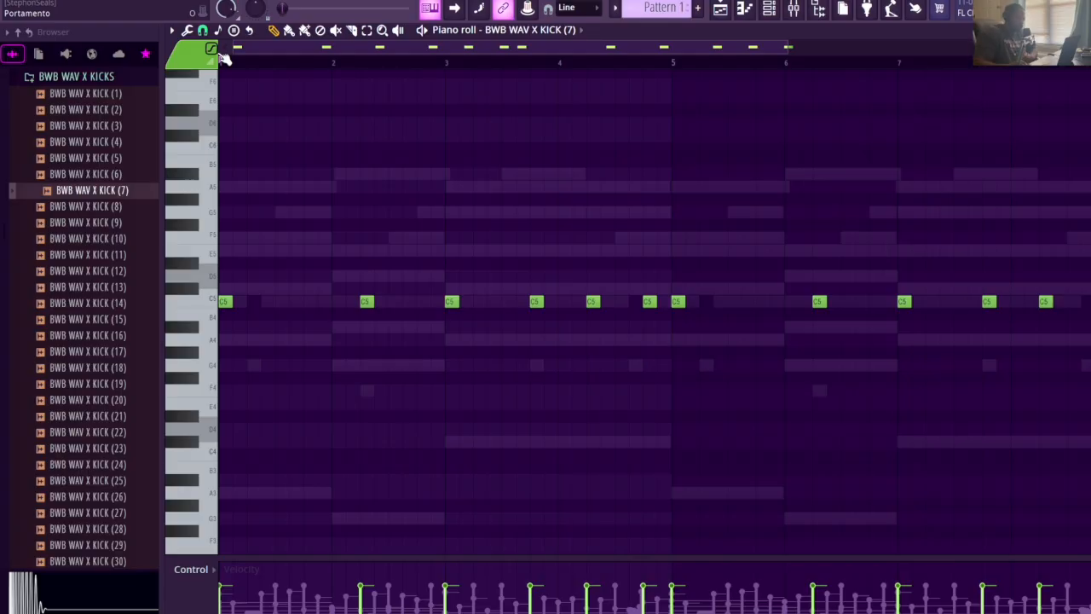
Open the mixer to view the insert tracks
click(795, 12)
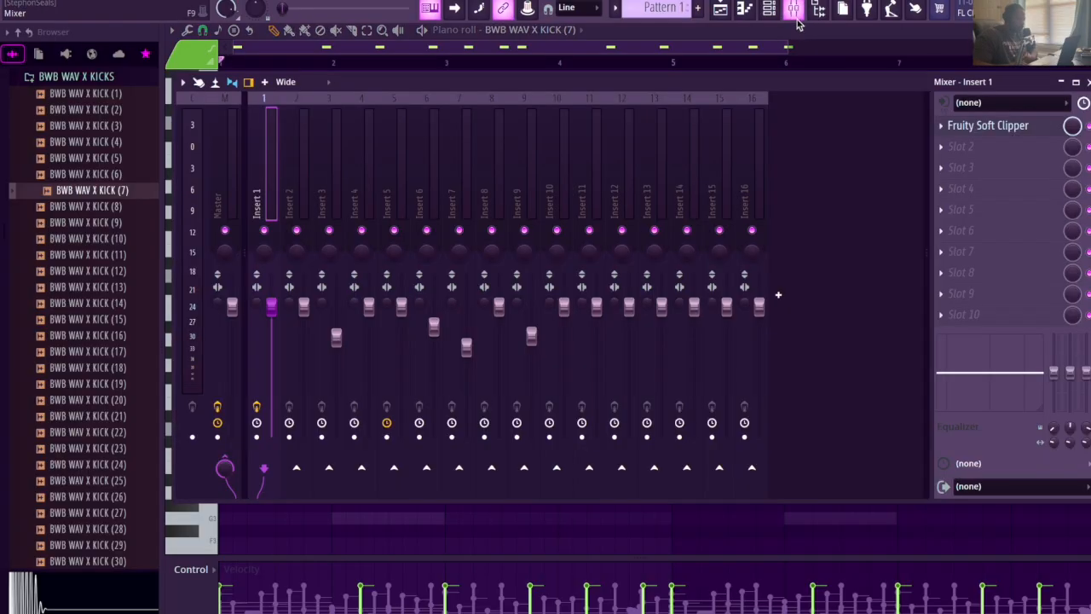
drag(649, 83, 655, 99)
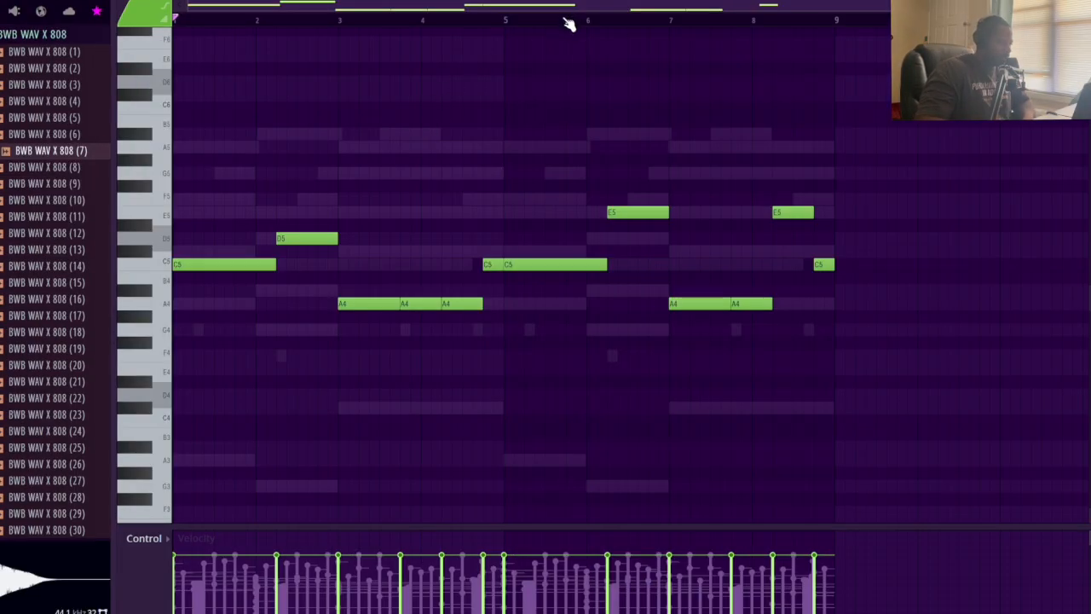
Play back the eight-bar pattern to listen to the BWB WAV X 808 (7) bassline, and stop playback
scroll(569, 23, down, 1)
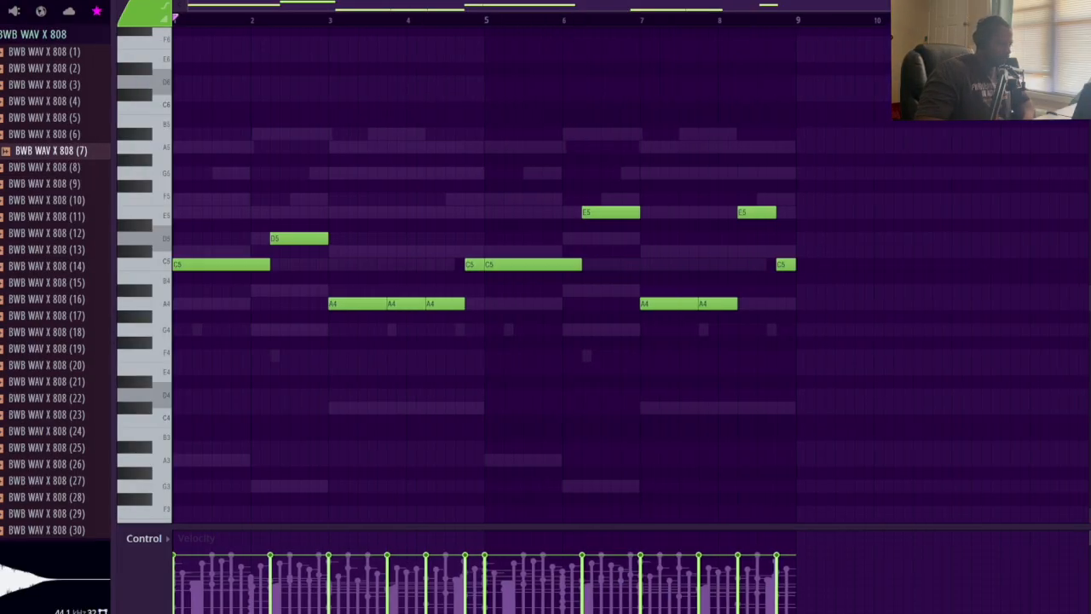
key(space)
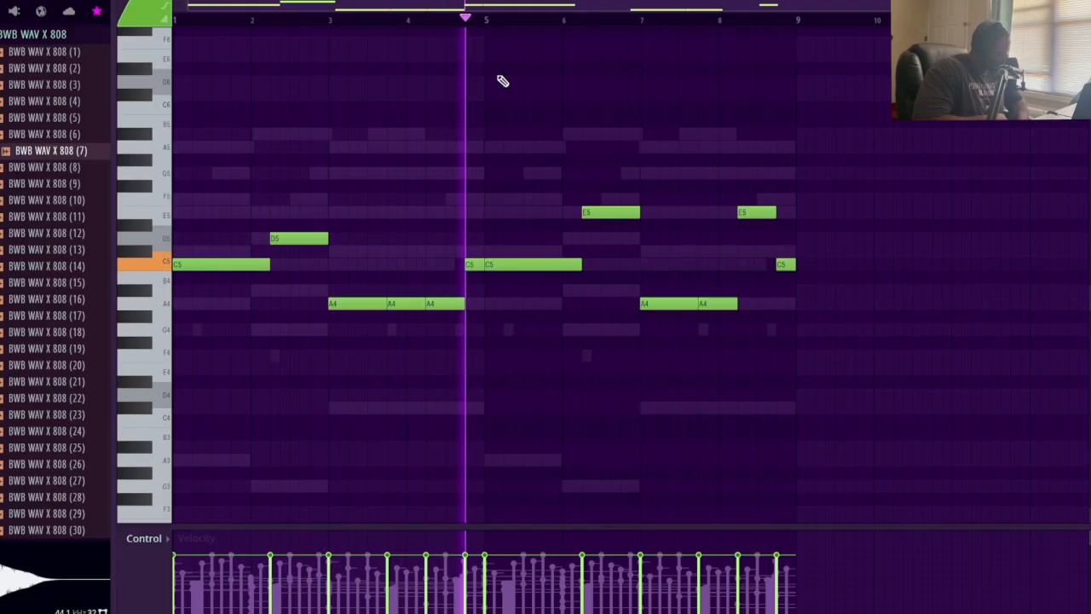
key(space)
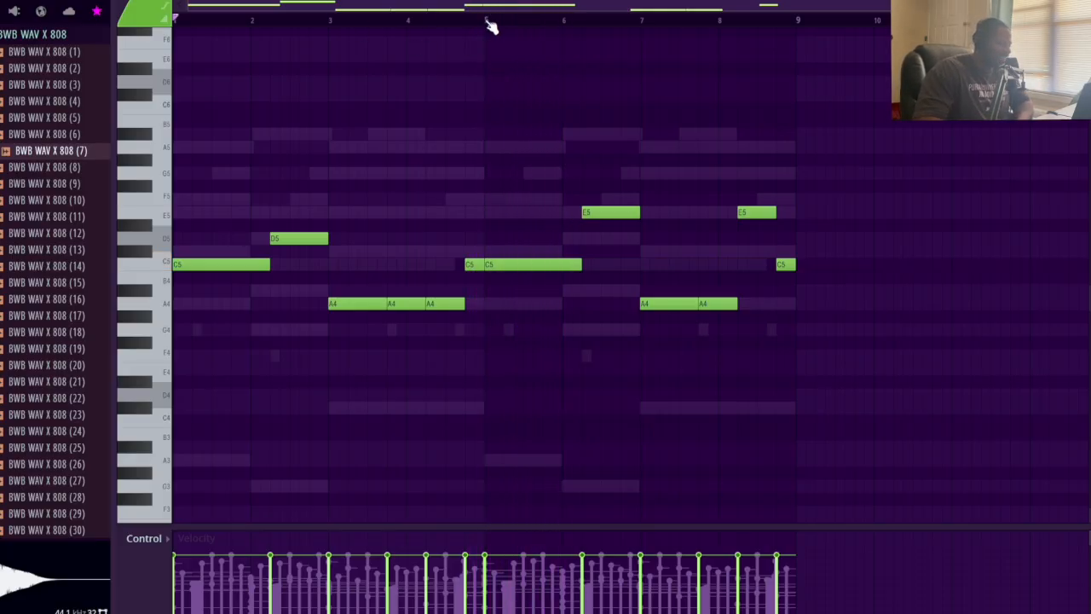